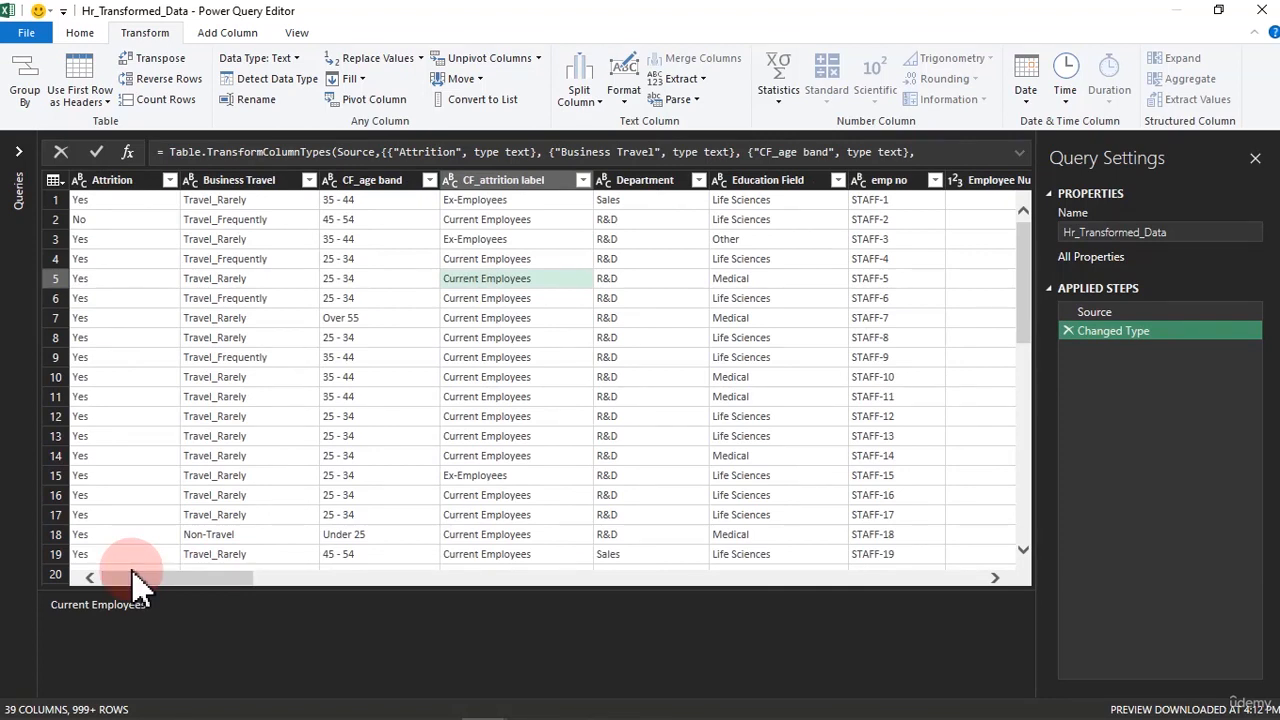
Look across the table's columns from Attrition to Years With Curr Manager
{"action": "left_click", "coordinate": [140, 40]}
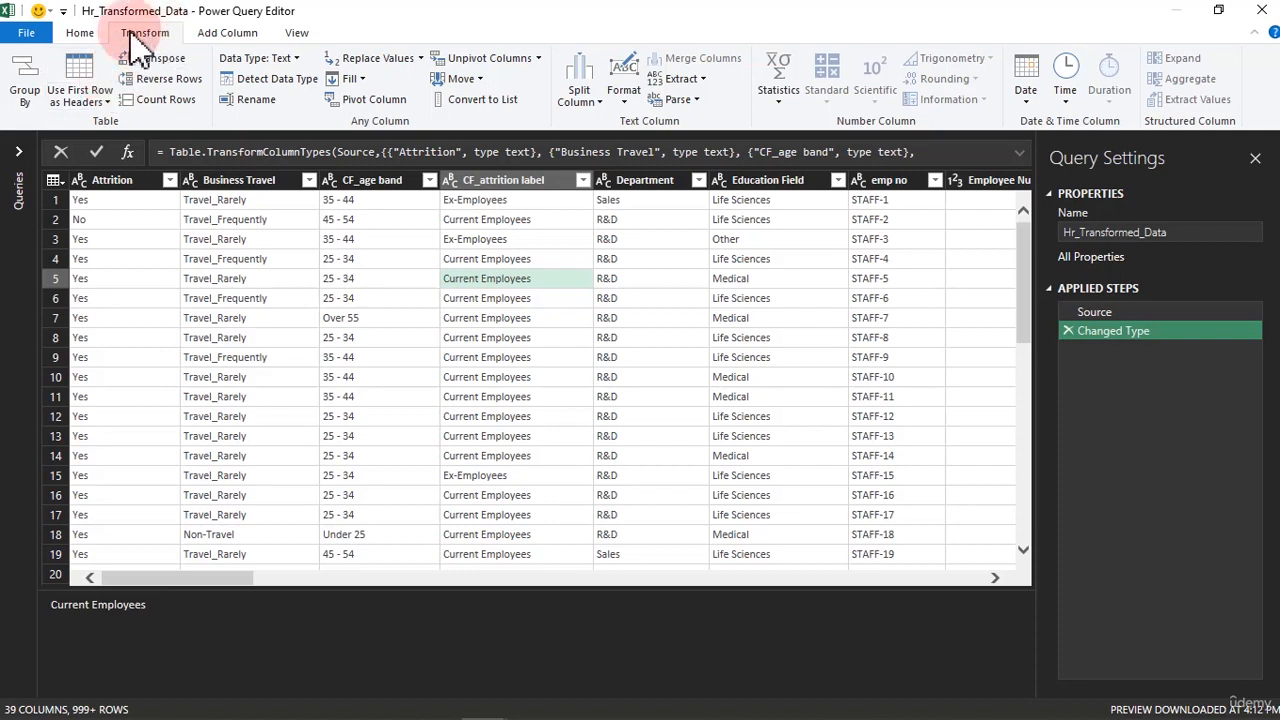
{"action": "left_click", "coordinate": [80, 34]}
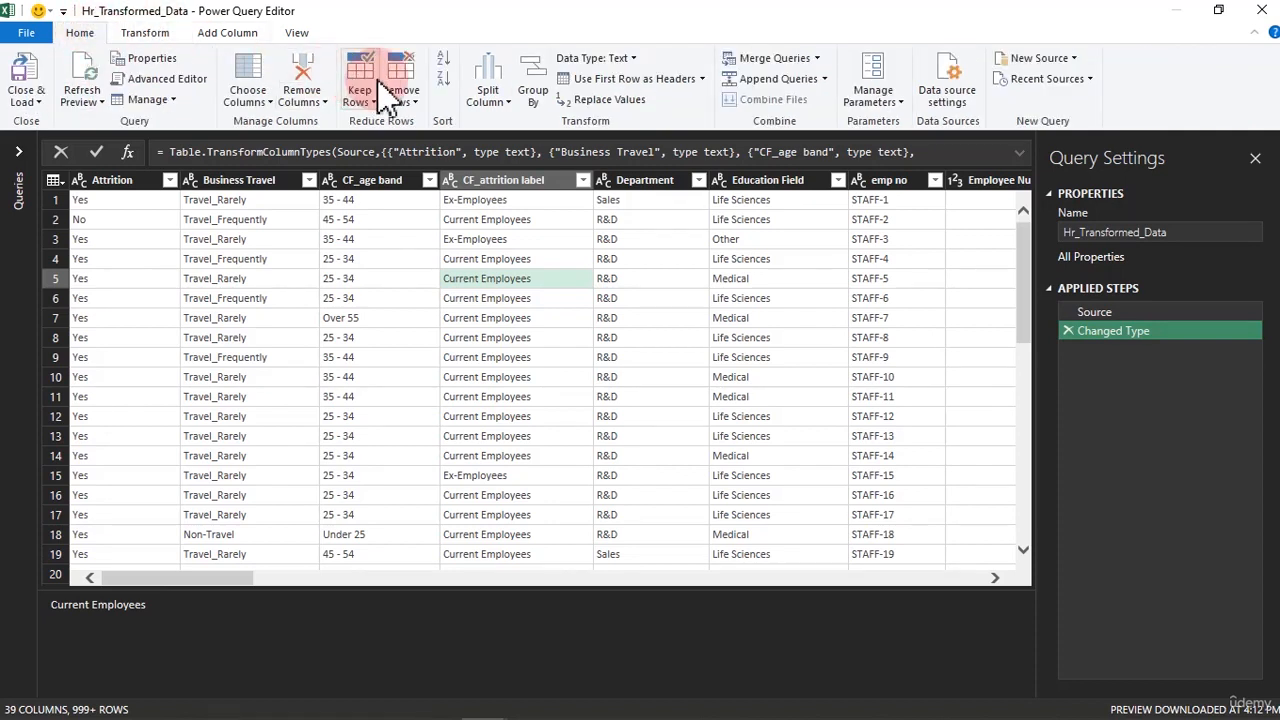
{"action": "left_click", "coordinate": [257, 100]}
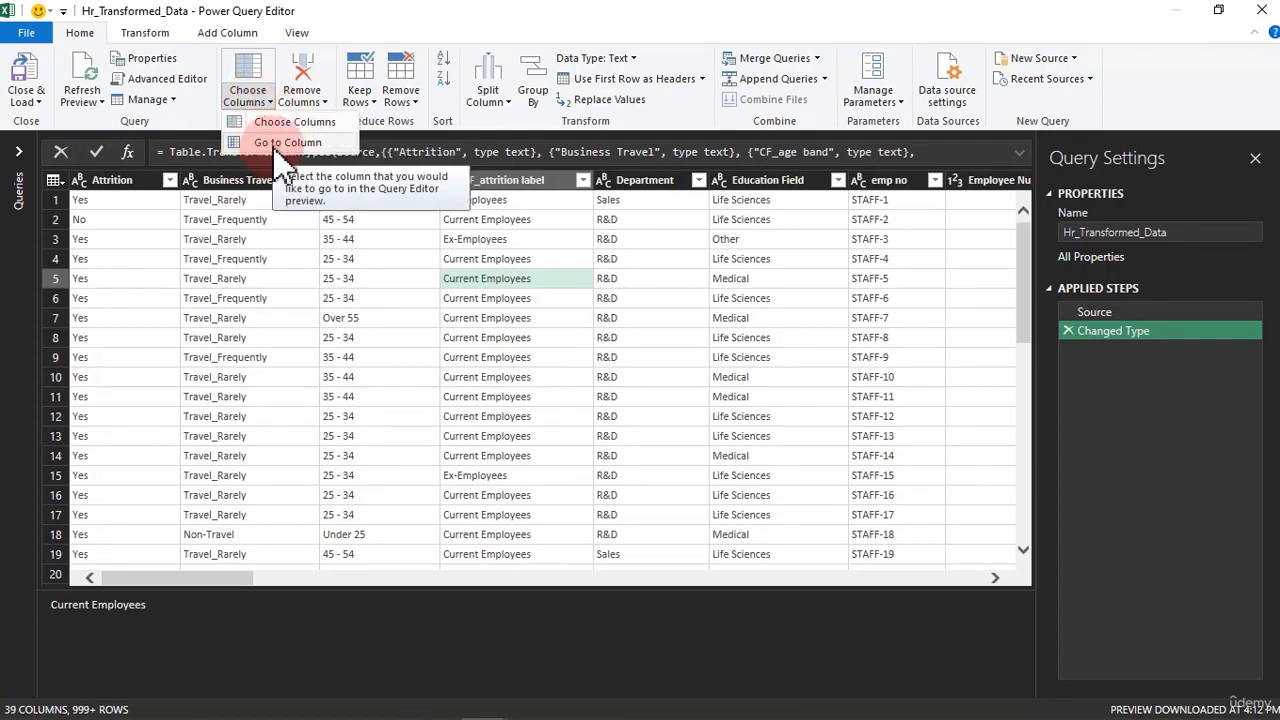
{"action": "left_click", "coordinate": [270, 296]}
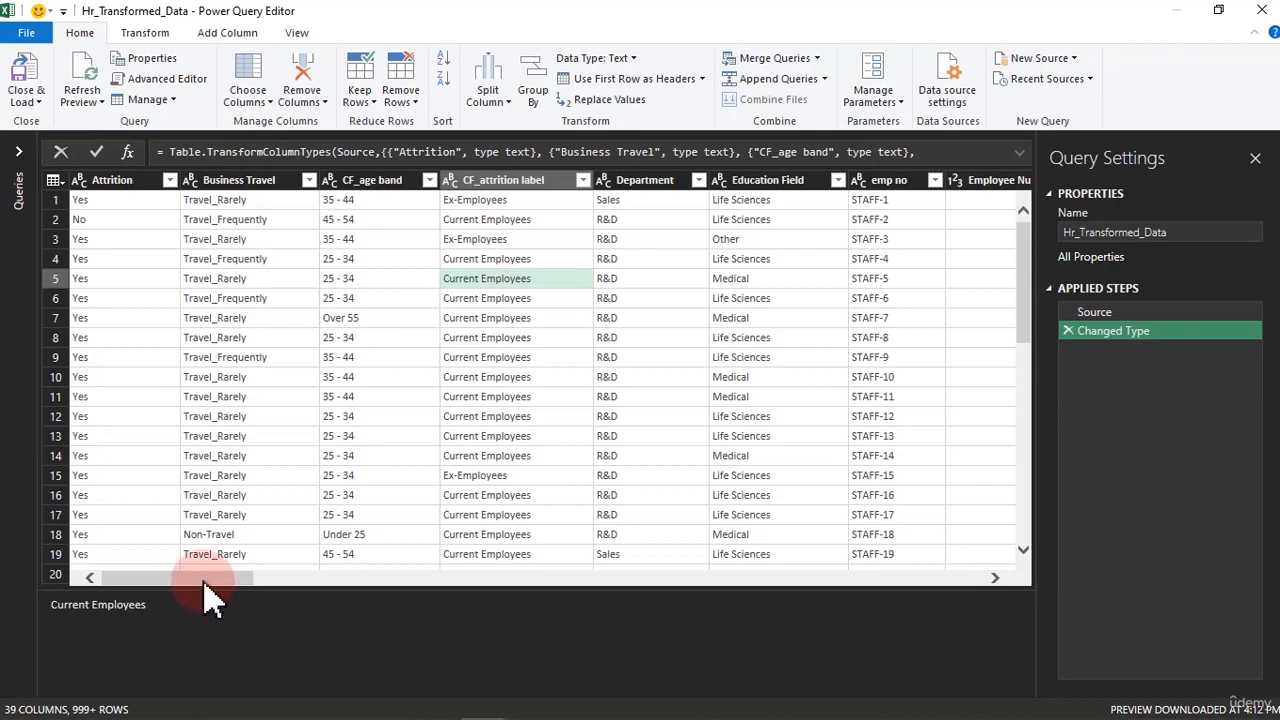
{"action": "left_click_drag", "start_coordinate": [206, 584], "coordinate": [1095, 610]}
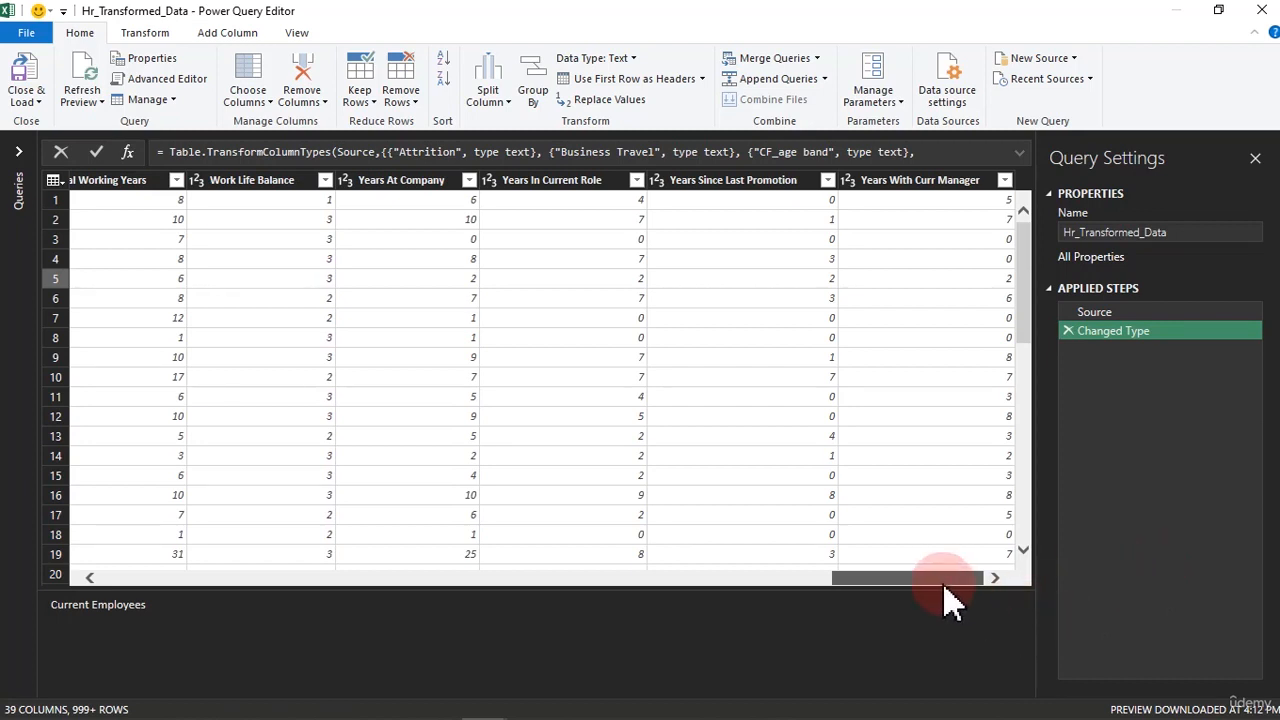
{"action": "left_click_drag", "start_coordinate": [945, 578], "coordinate": [748, 578]}
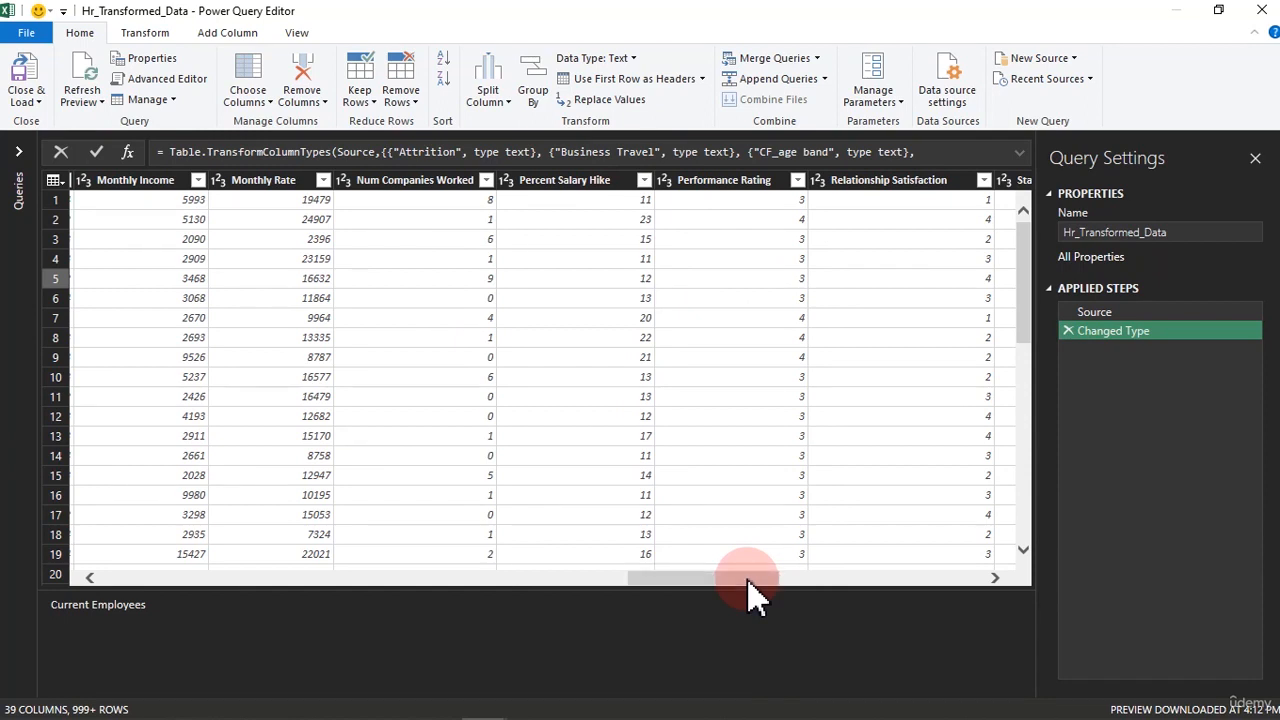
Jump to the Business Travel column with Go to Column
{"action": "left_click", "coordinate": [269, 103]}
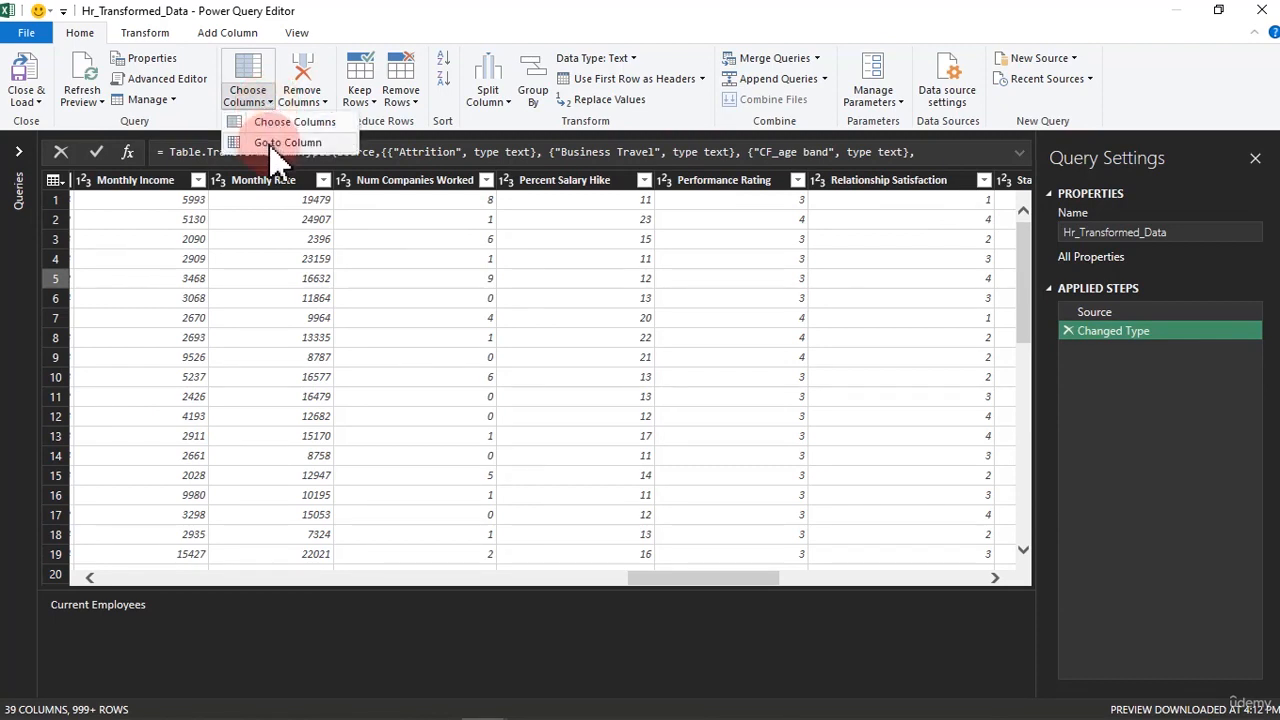
{"action": "left_click", "coordinate": [281, 144]}
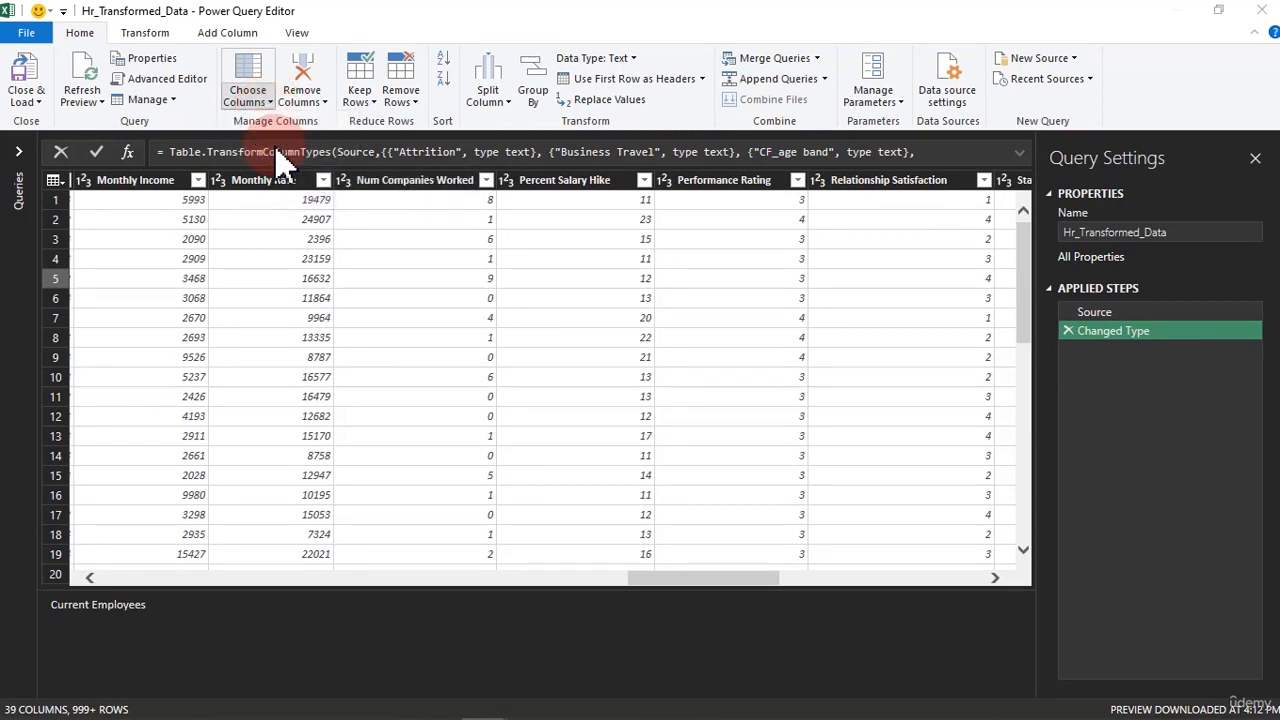
{"action": "left_click", "coordinate": [550, 146]}
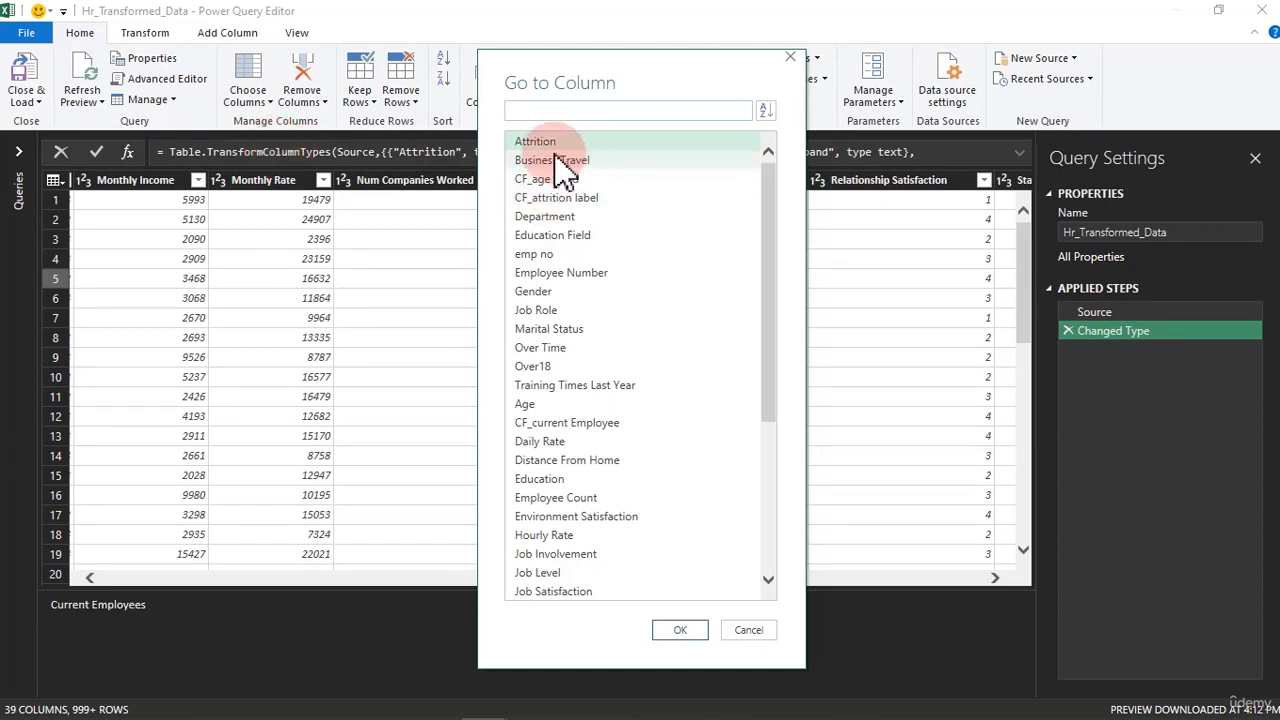
{"action": "left_click", "coordinate": [562, 162]}
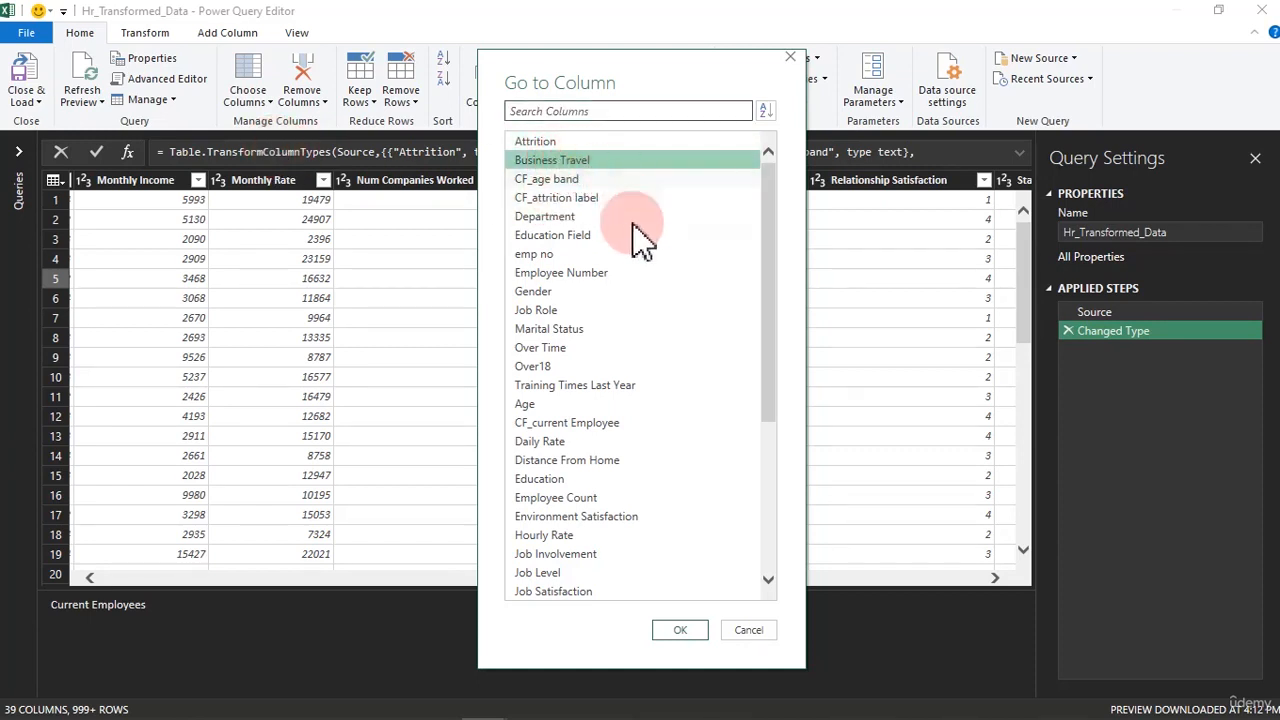
{"action": "left_click", "coordinate": [685, 628]}
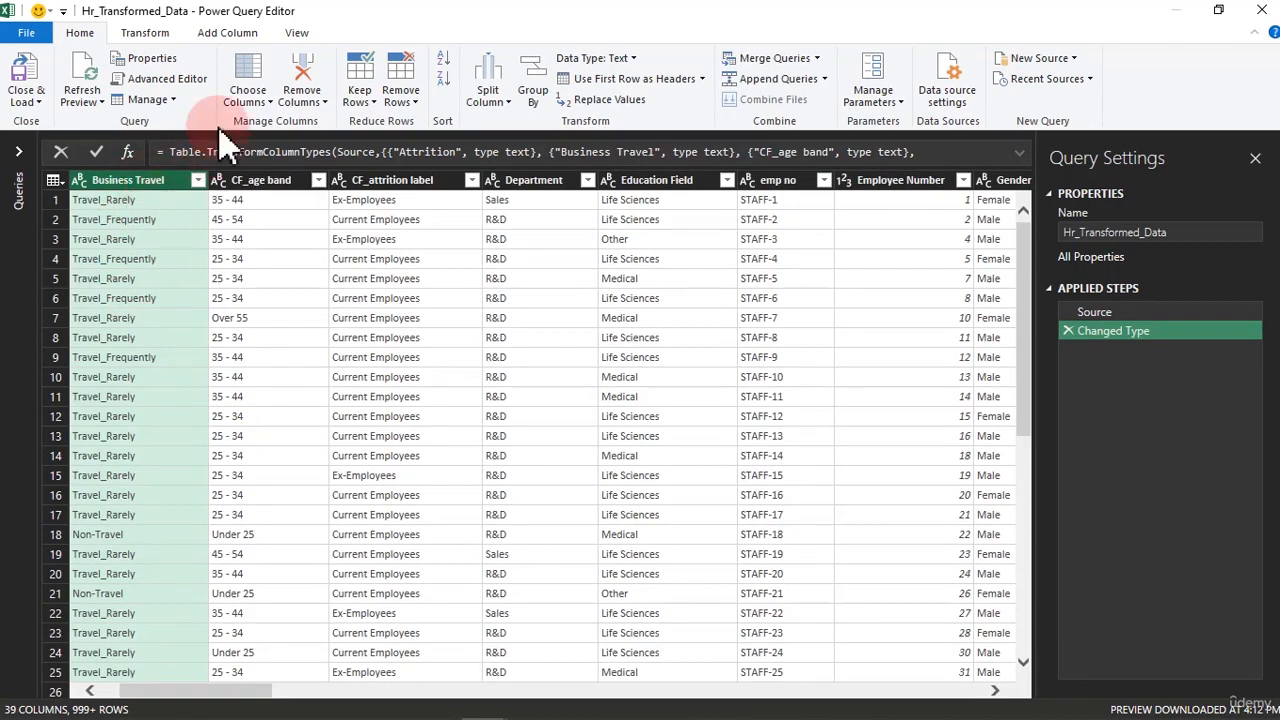
Jump to the Environment Satisfaction column with Go to Column
{"action": "left_click", "coordinate": [250, 100]}
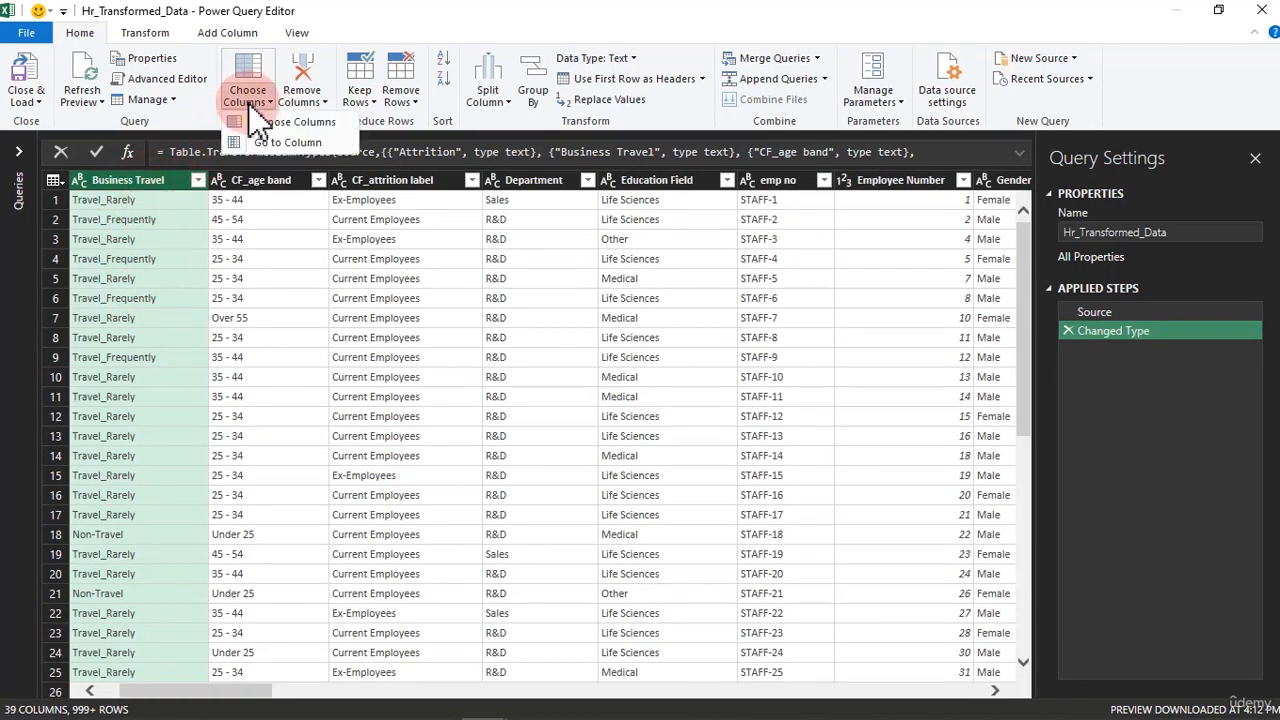
{"action": "left_click", "coordinate": [285, 145]}
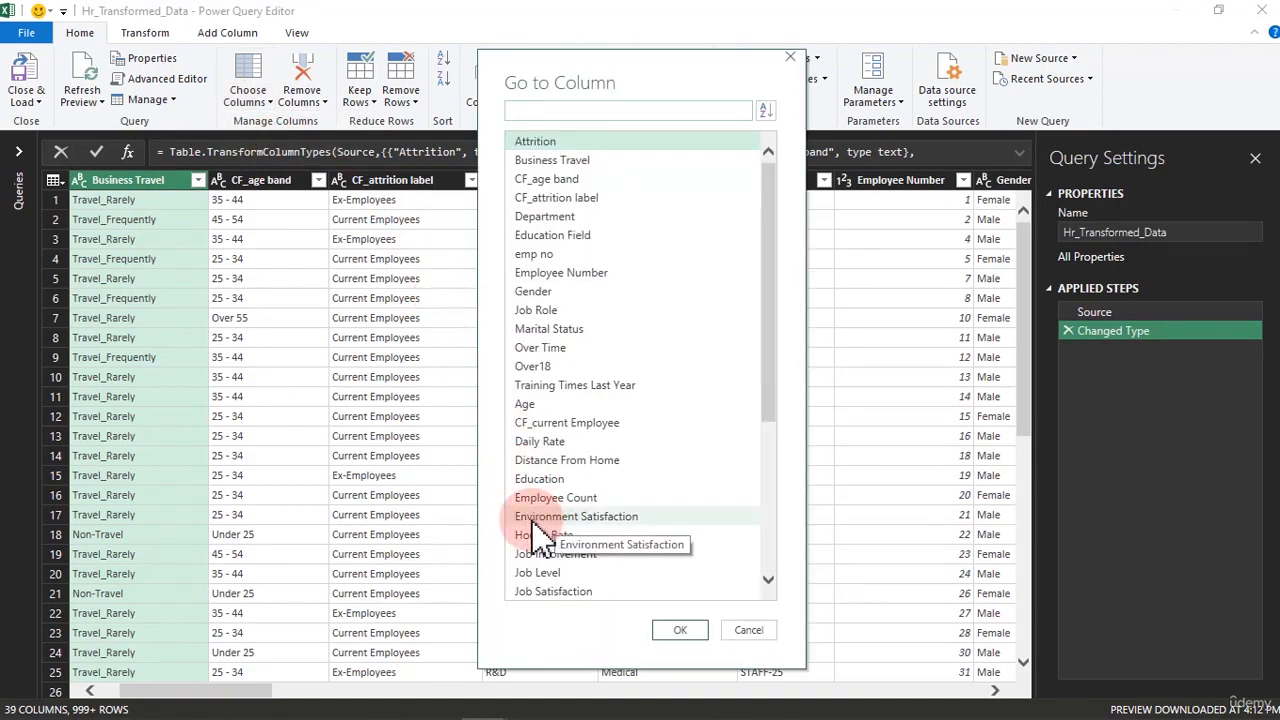
{"action": "left_click", "coordinate": [533, 518]}
{"action": "left_click", "coordinate": [675, 629]}
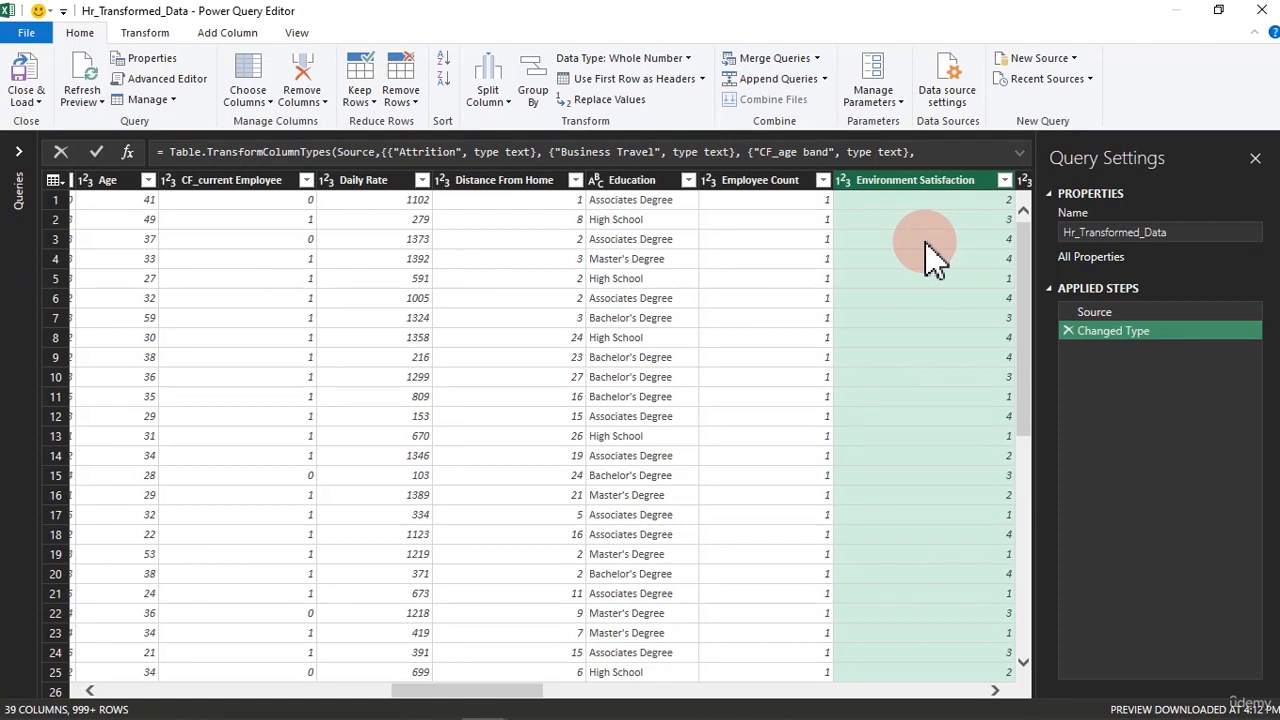
Review the list of columns to keep in Choose Columns and close it without applying changes
{"action": "left_click", "coordinate": [258, 106]}
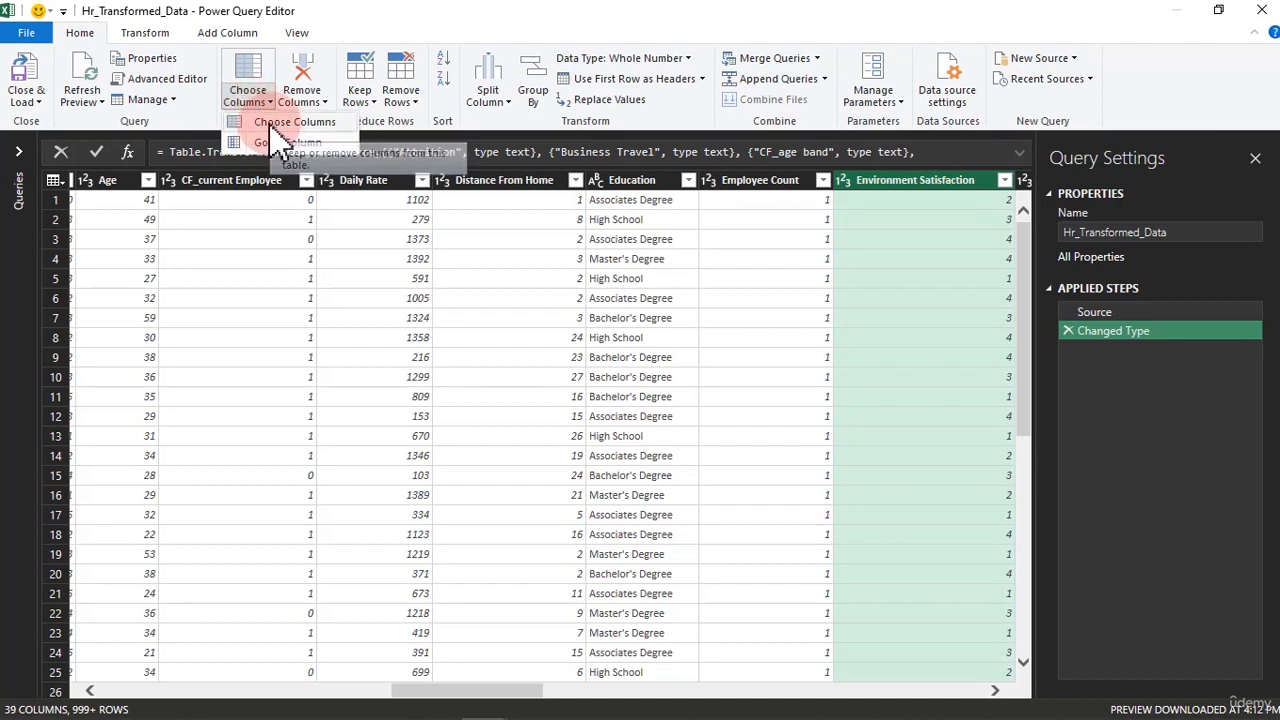
{"action": "left_click", "coordinate": [272, 124]}
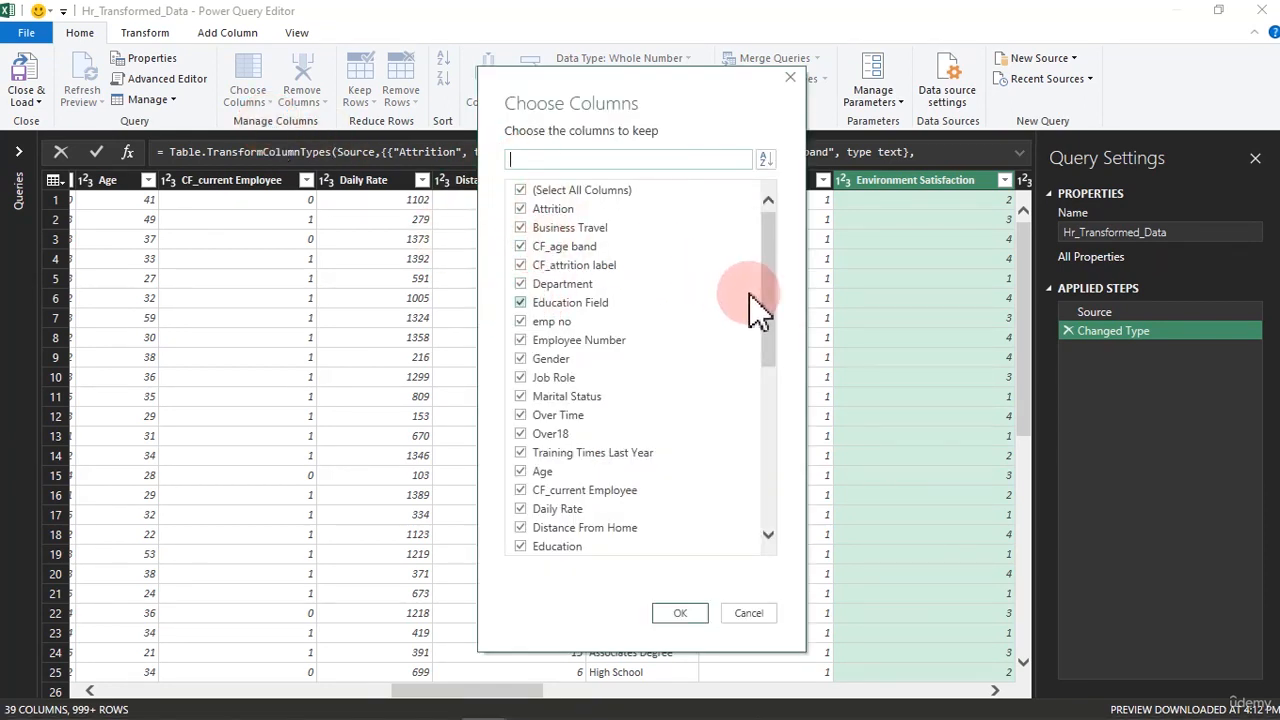
{"action": "left_click_drag", "start_coordinate": [777, 300], "coordinate": [778, 208]}
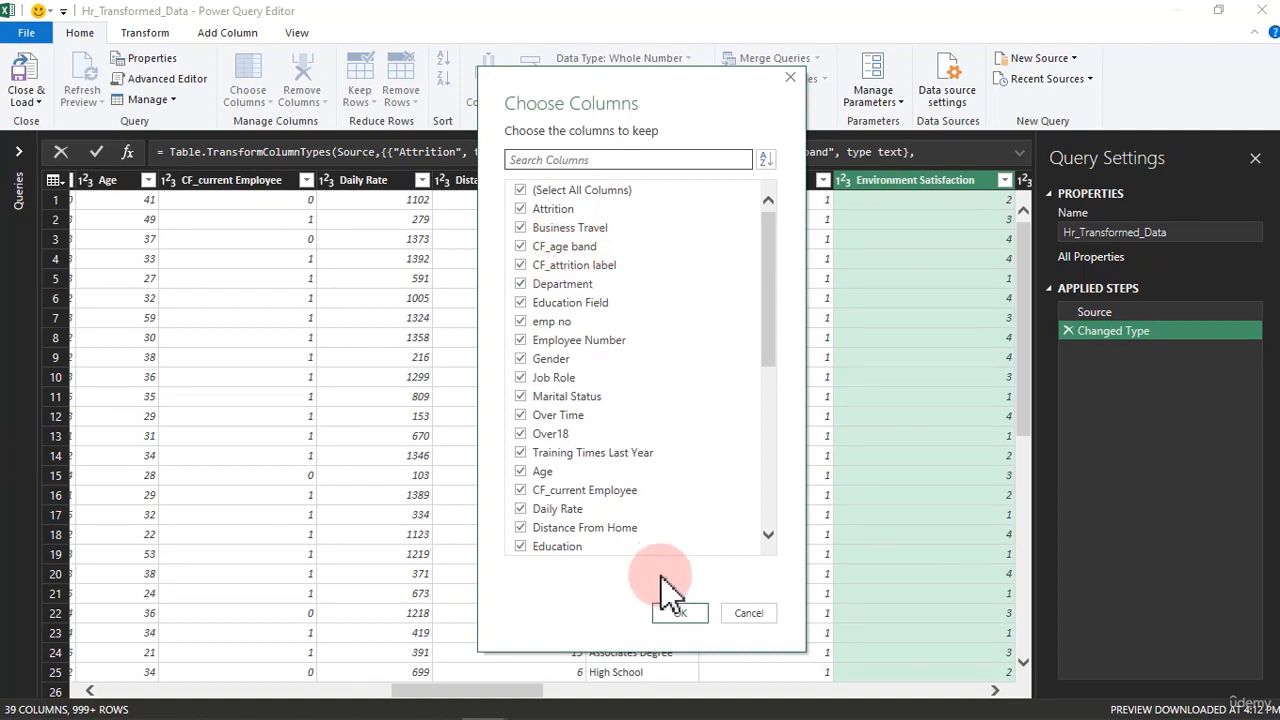
{"action": "left_click", "coordinate": [748, 614]}
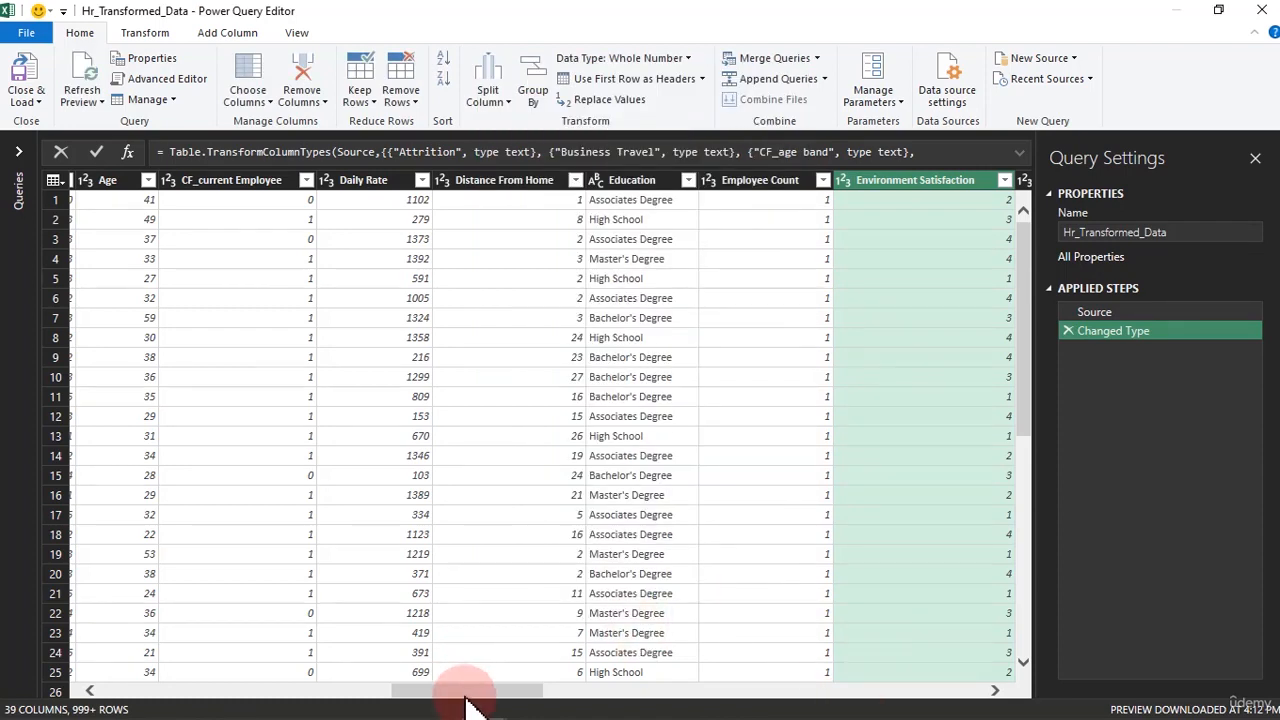
Examine the CF_age band column's filter values and its available column operations without applying any
{"action": "left_click_drag", "start_coordinate": [470, 705], "coordinate": [110, 690]}
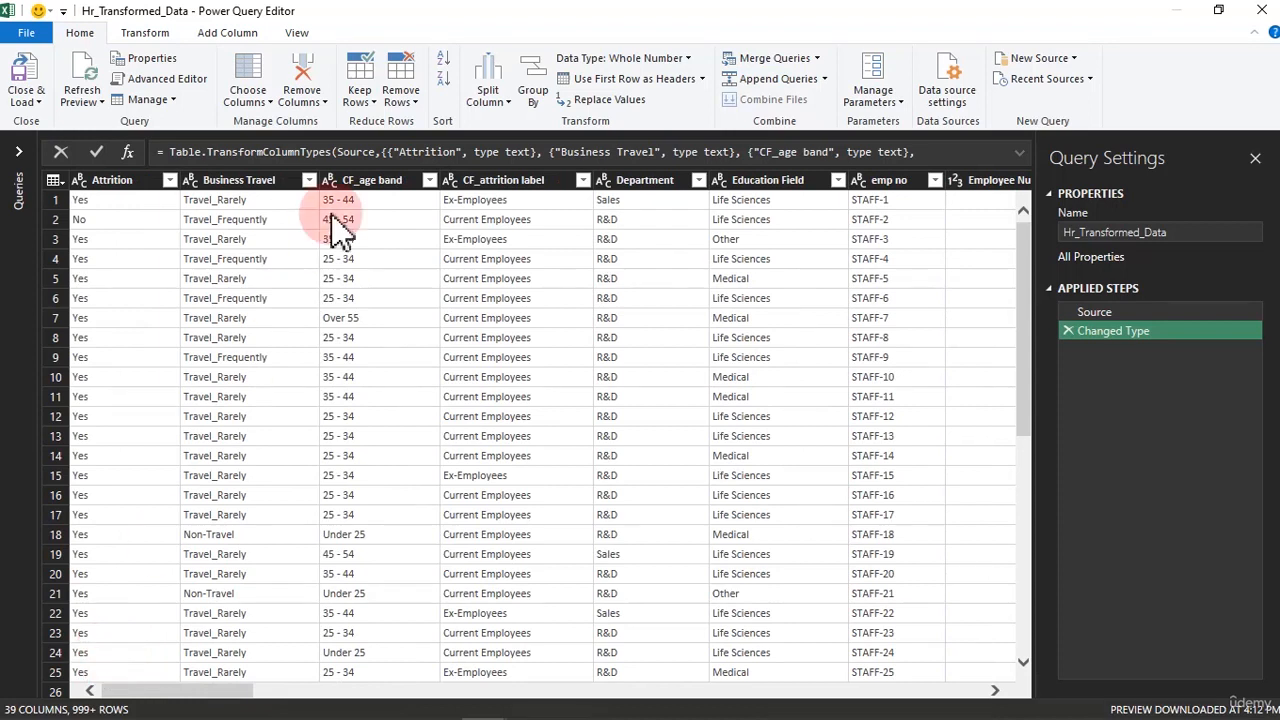
{"action": "left_click", "coordinate": [354, 183]}
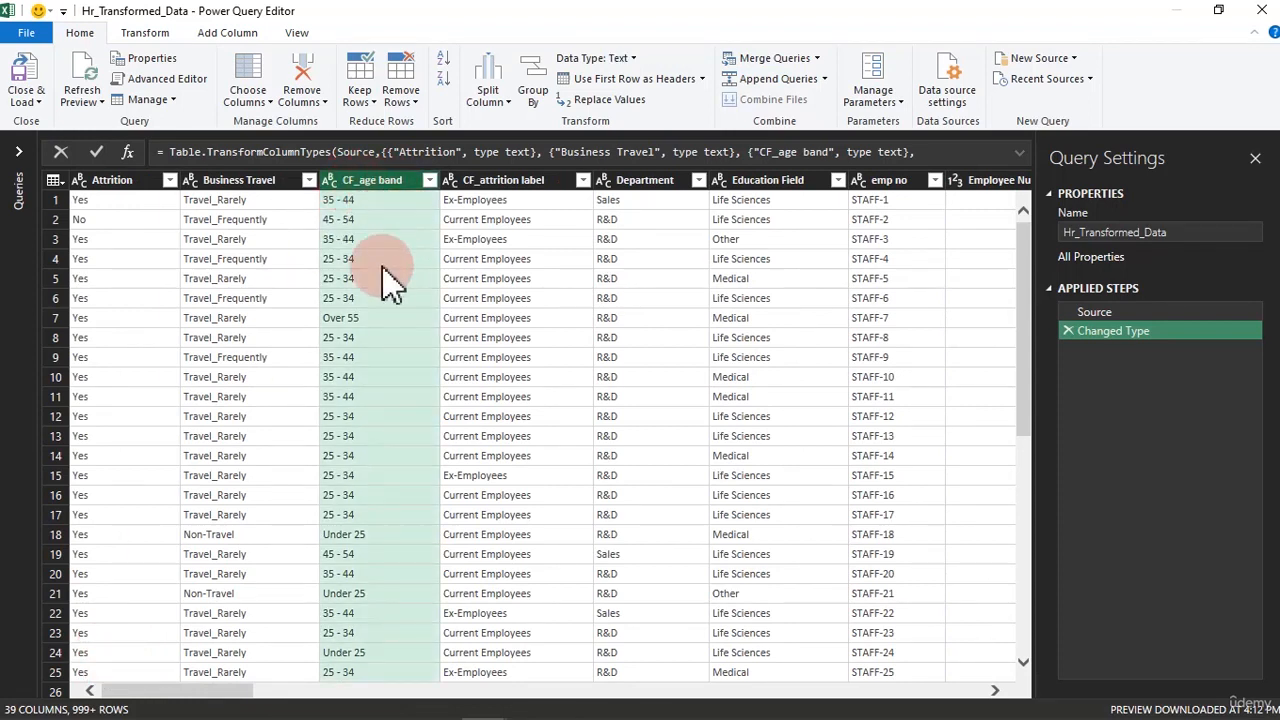
{"action": "left_click", "coordinate": [430, 182]}
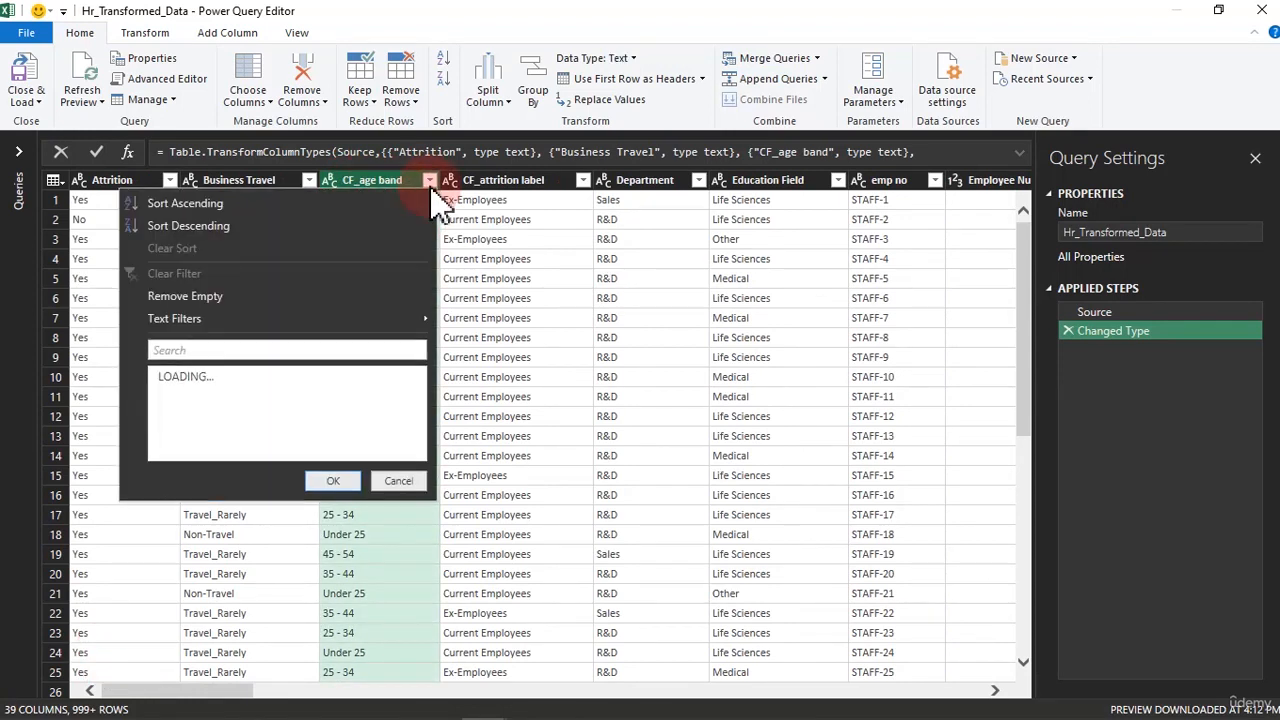
{"action": "left_click", "coordinate": [396, 498]}
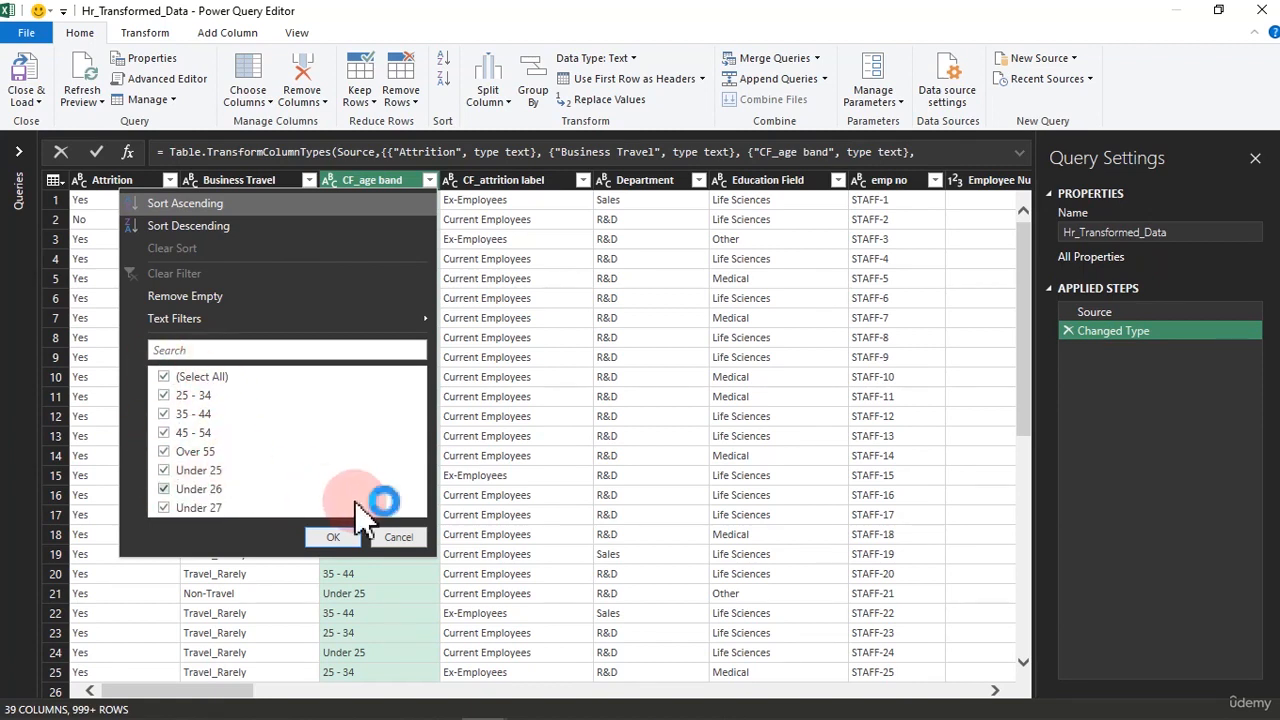
{"action": "left_click", "coordinate": [398, 540]}
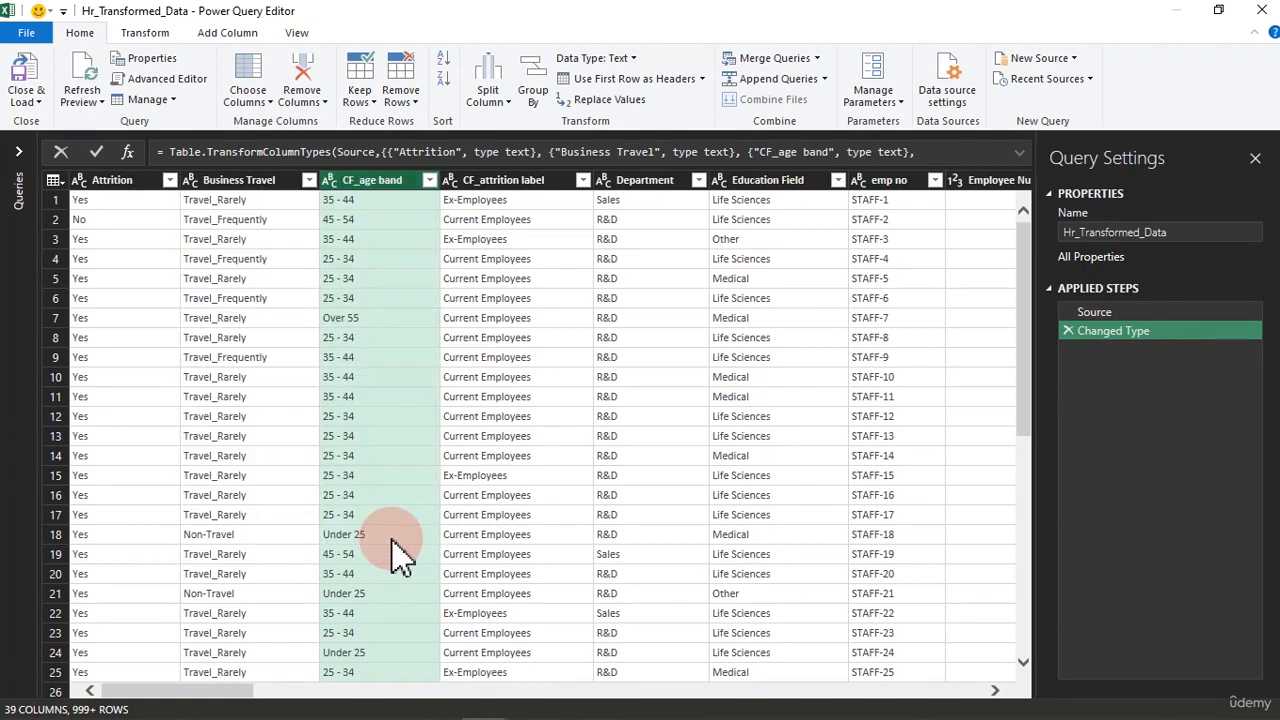
{"action": "right_click", "coordinate": [379, 183]}
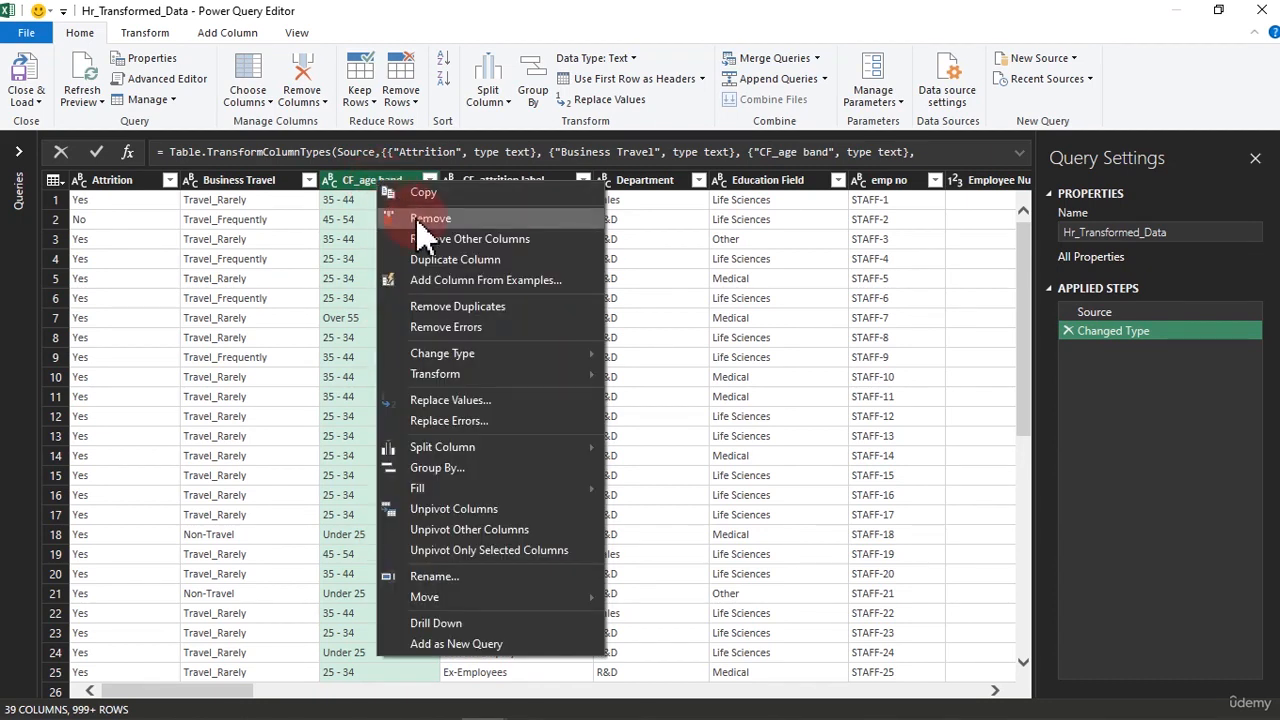
{"action": "left_click", "coordinate": [355, 199]}
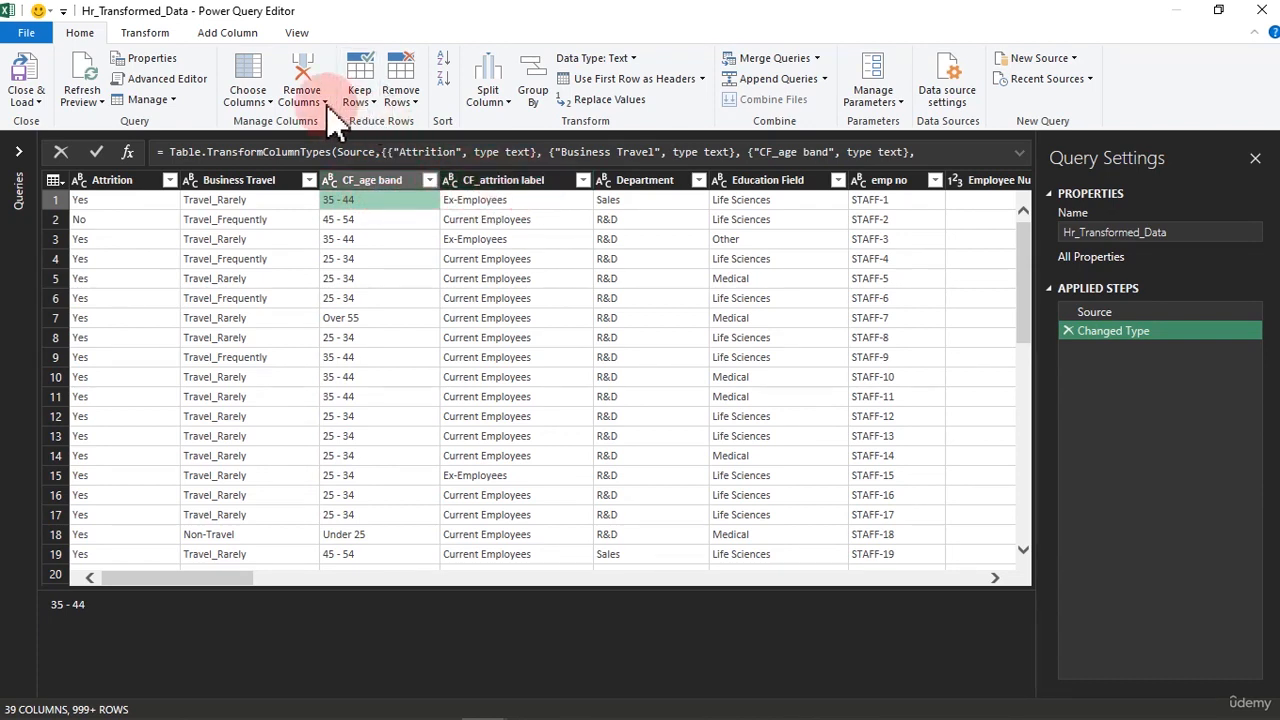
Exclude CF_age band and CF_attrition label from the table with Choose Columns, and delete that applied step to restore them
{"action": "left_click", "coordinate": [268, 102]}
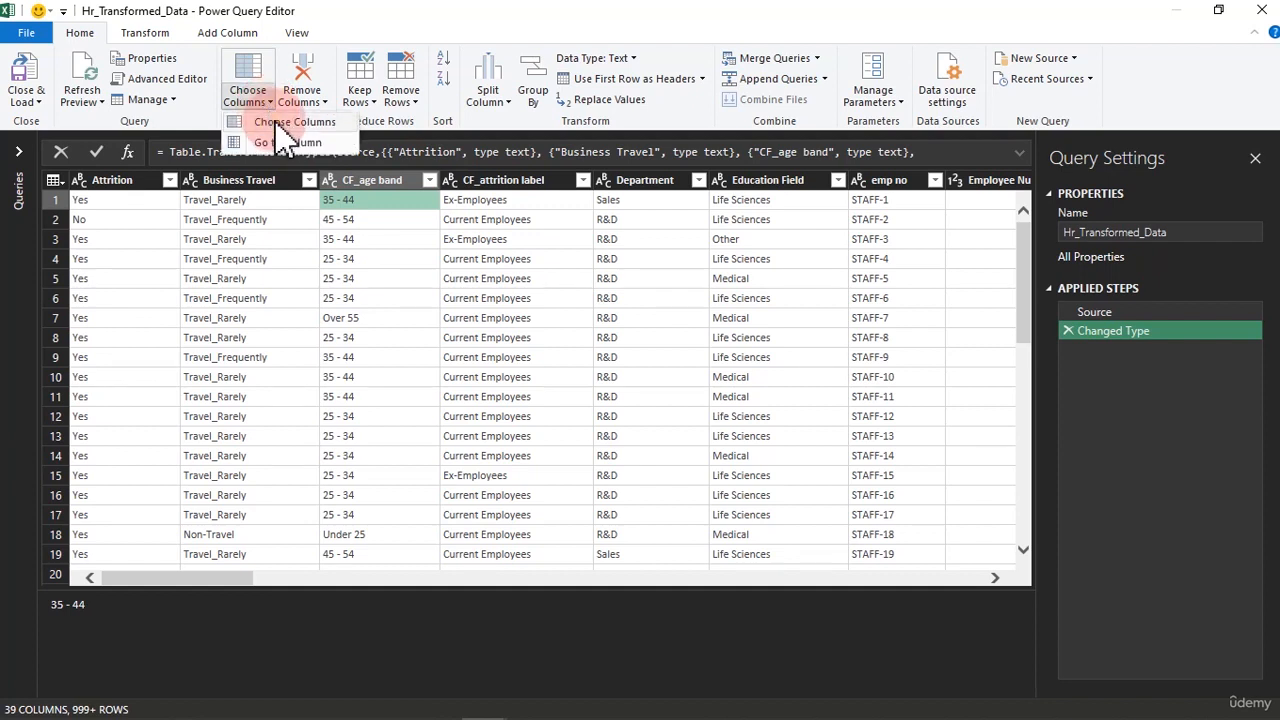
{"action": "left_click", "coordinate": [279, 130]}
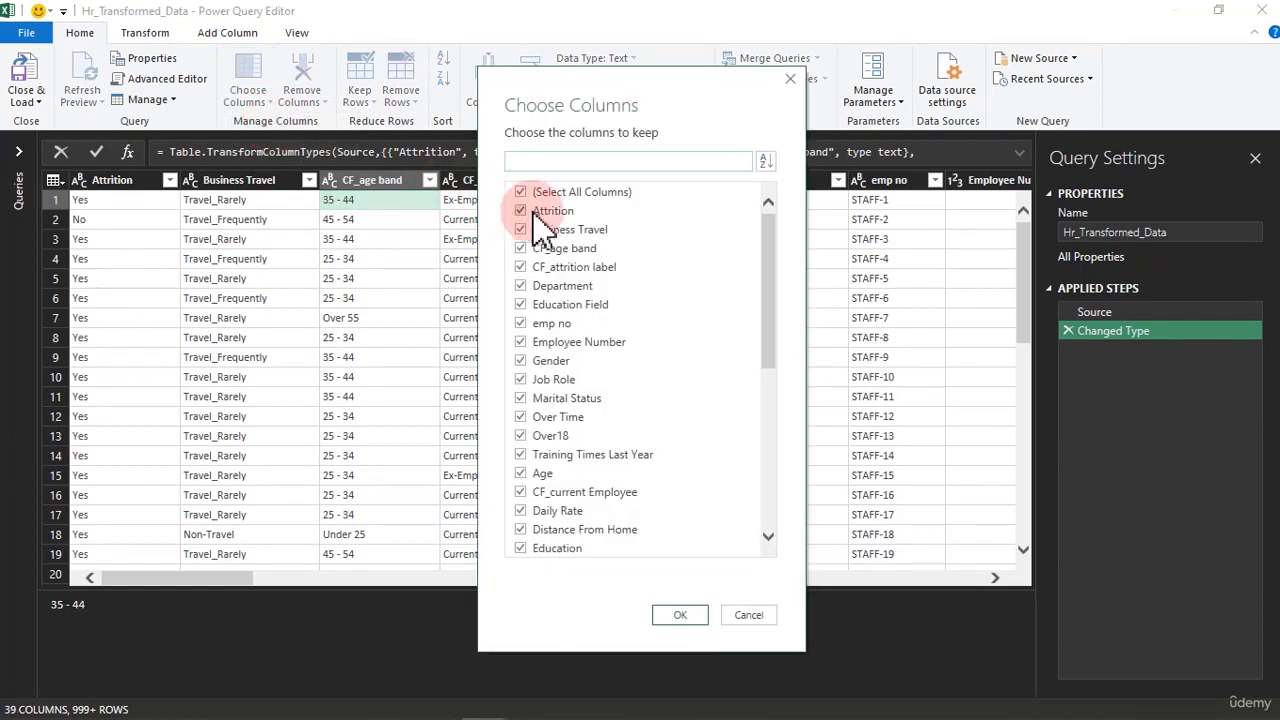
{"action": "left_click", "coordinate": [521, 249]}
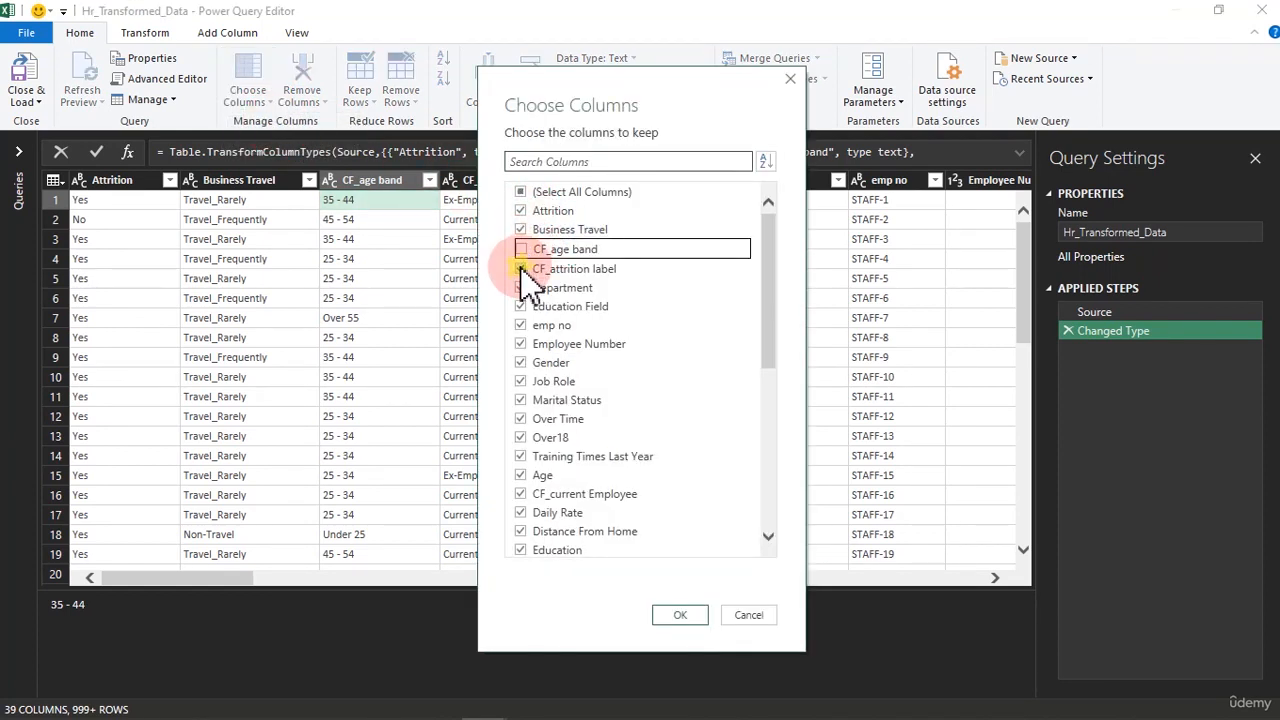
{"action": "left_click", "coordinate": [521, 268]}
{"action": "left_click", "coordinate": [688, 620]}
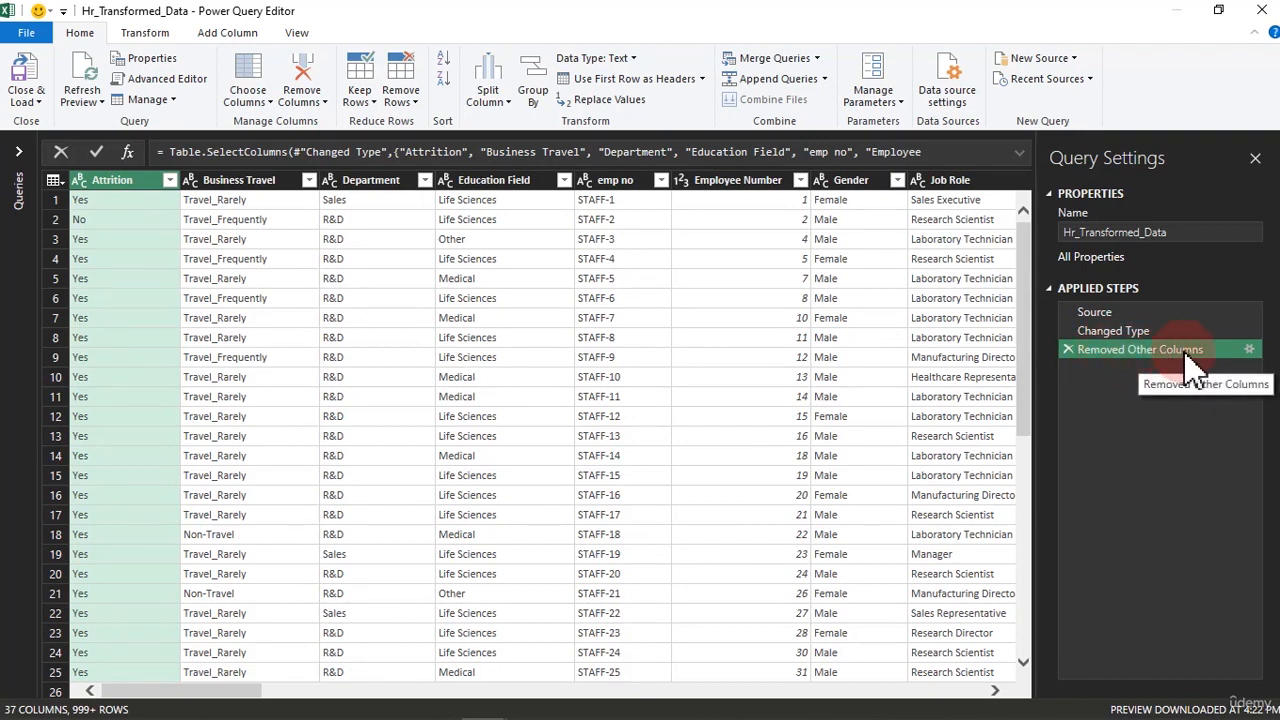
{"action": "left_click", "coordinate": [1069, 350]}
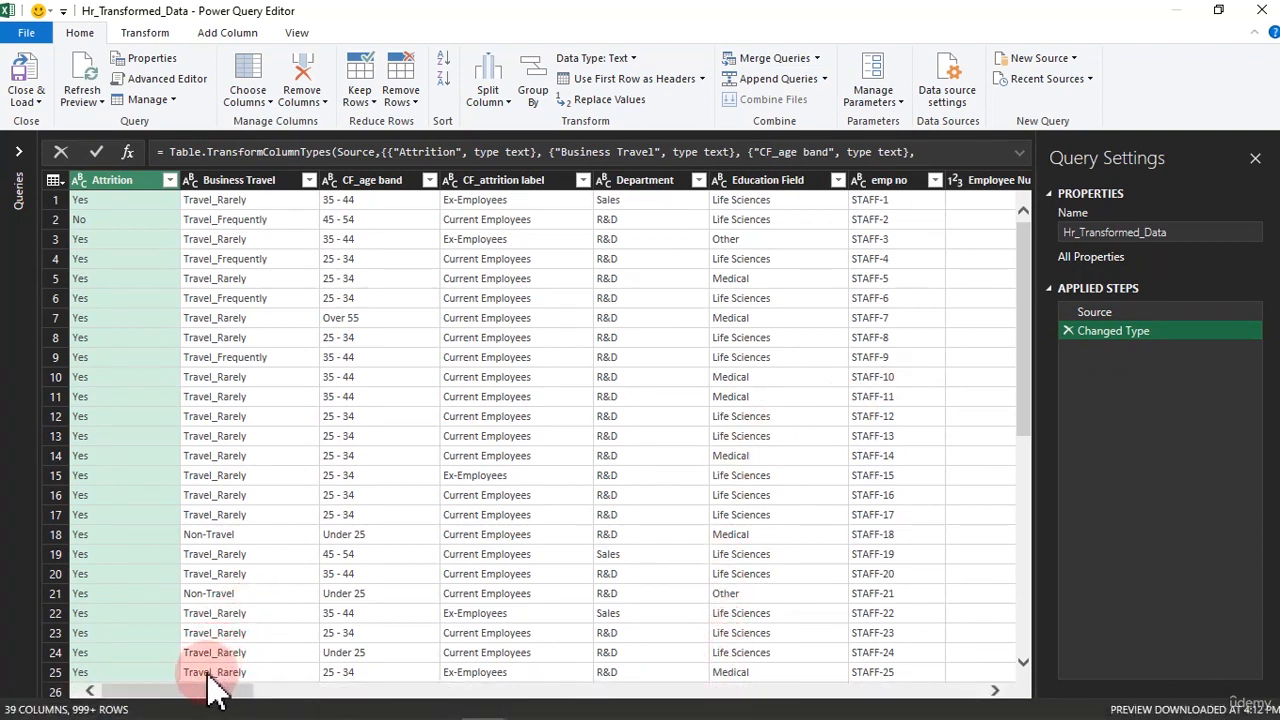
Select the CF_attrition label column
{"action": "left_click", "coordinate": [362, 183]}
{"action": "left_click", "coordinate": [472, 190]}
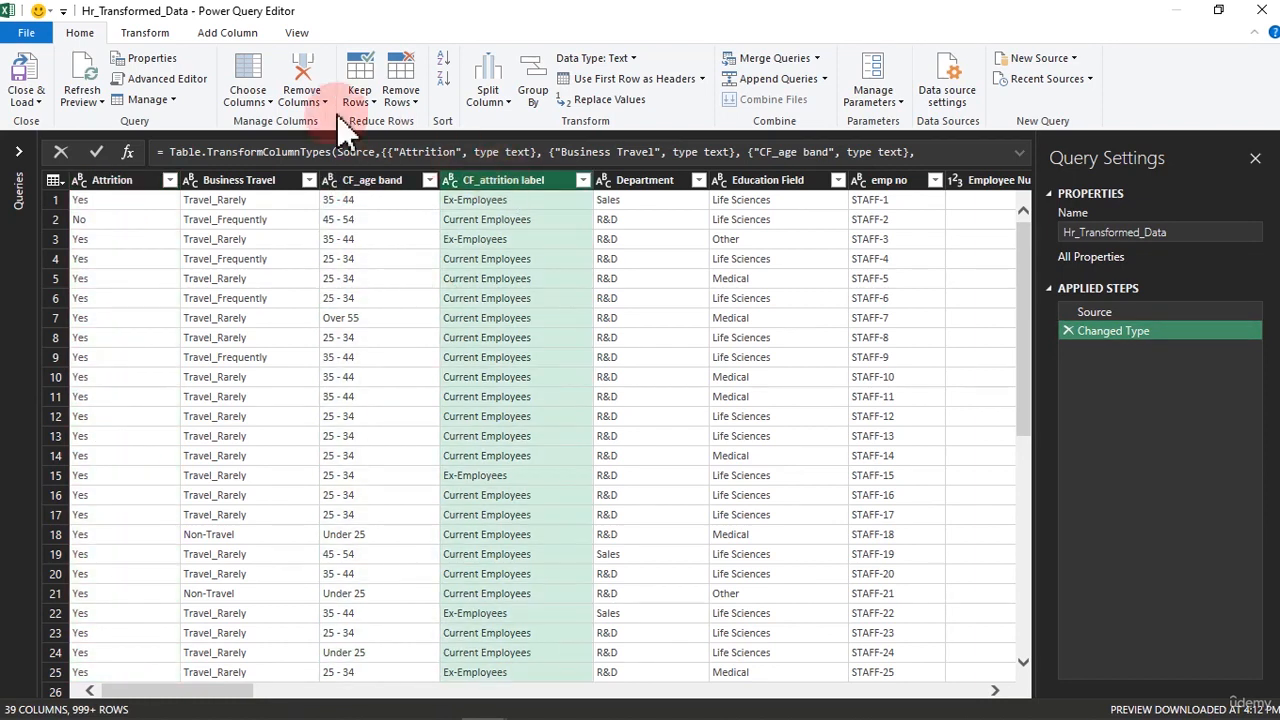
{"action": "left_click", "coordinate": [277, 104]}
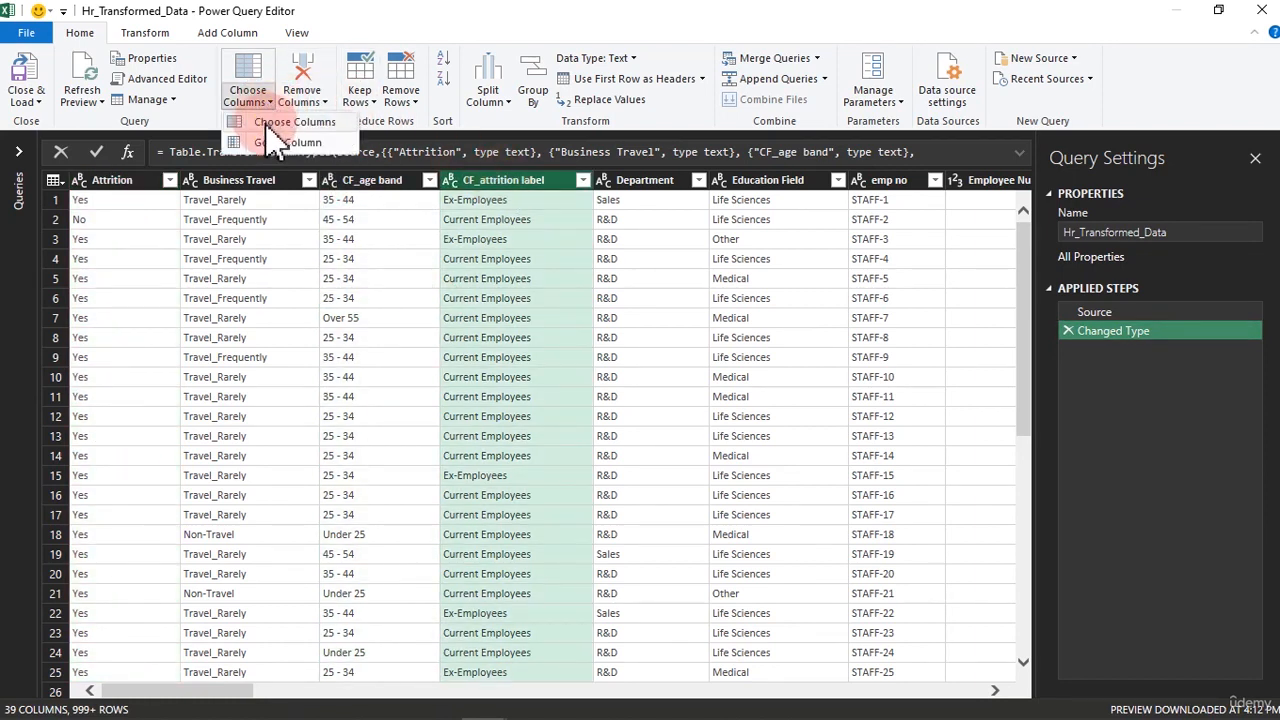
{"action": "left_click", "coordinate": [270, 133]}
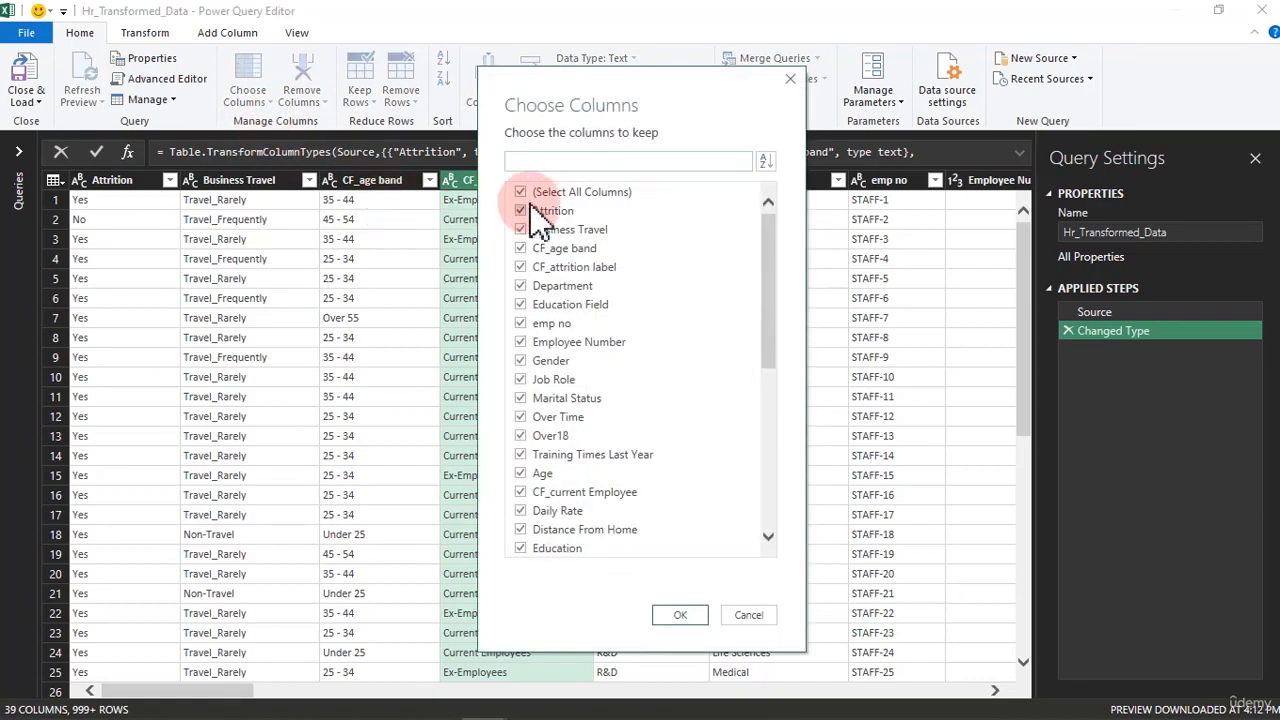
{"action": "left_click", "coordinate": [762, 619]}
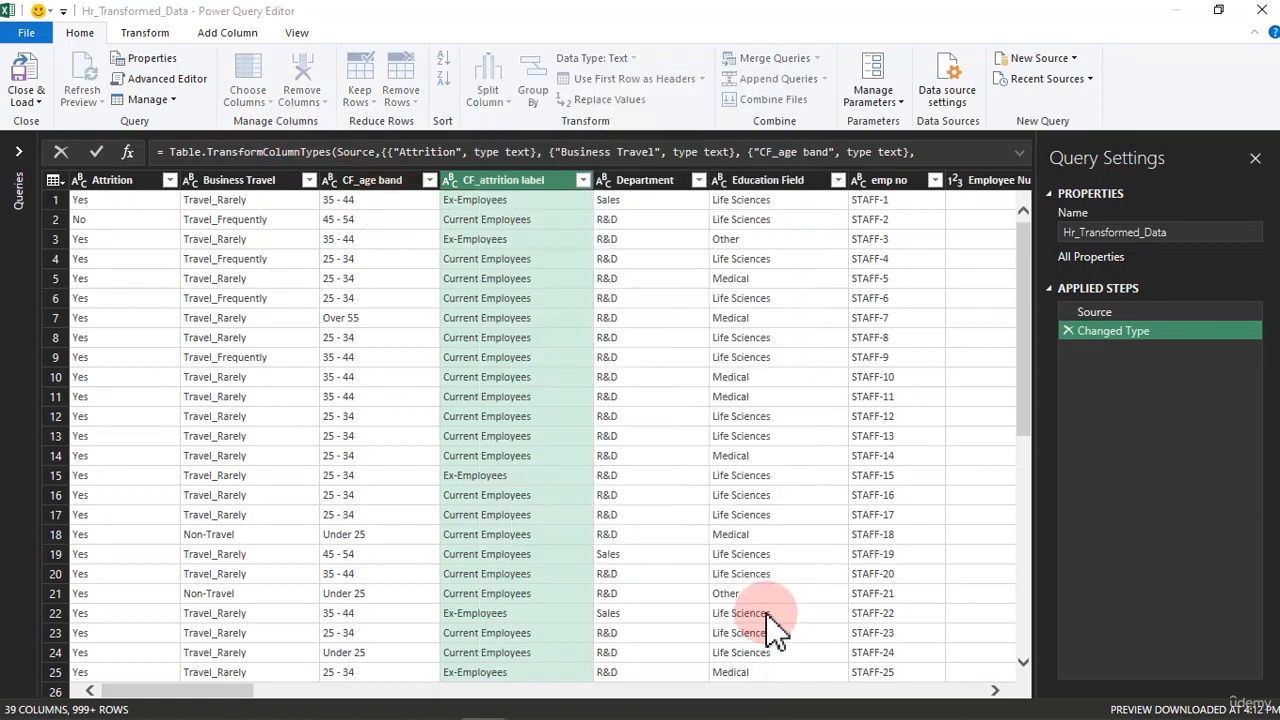
Add CF_age band to the selected CF_attrition label column and remove both columns from the query
{"action": "left_click", "coordinate": [351, 184], "text": "ctrl"}
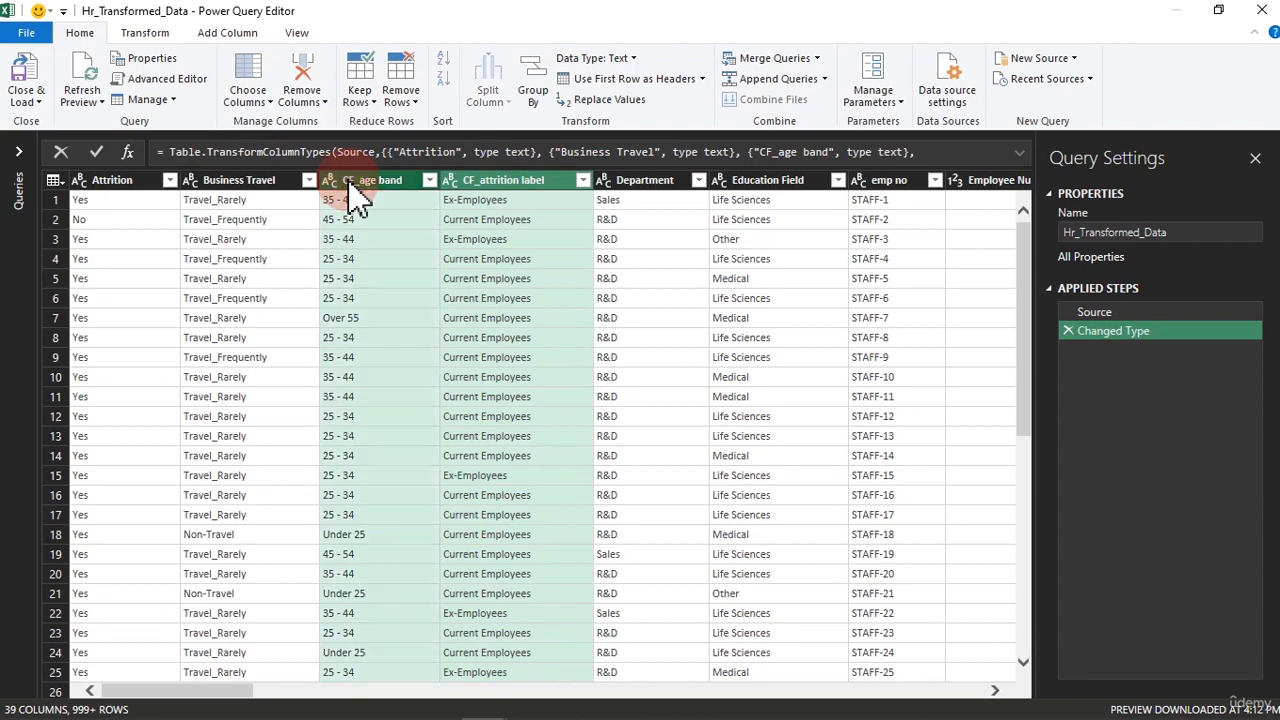
{"action": "key", "text": "Delete"}
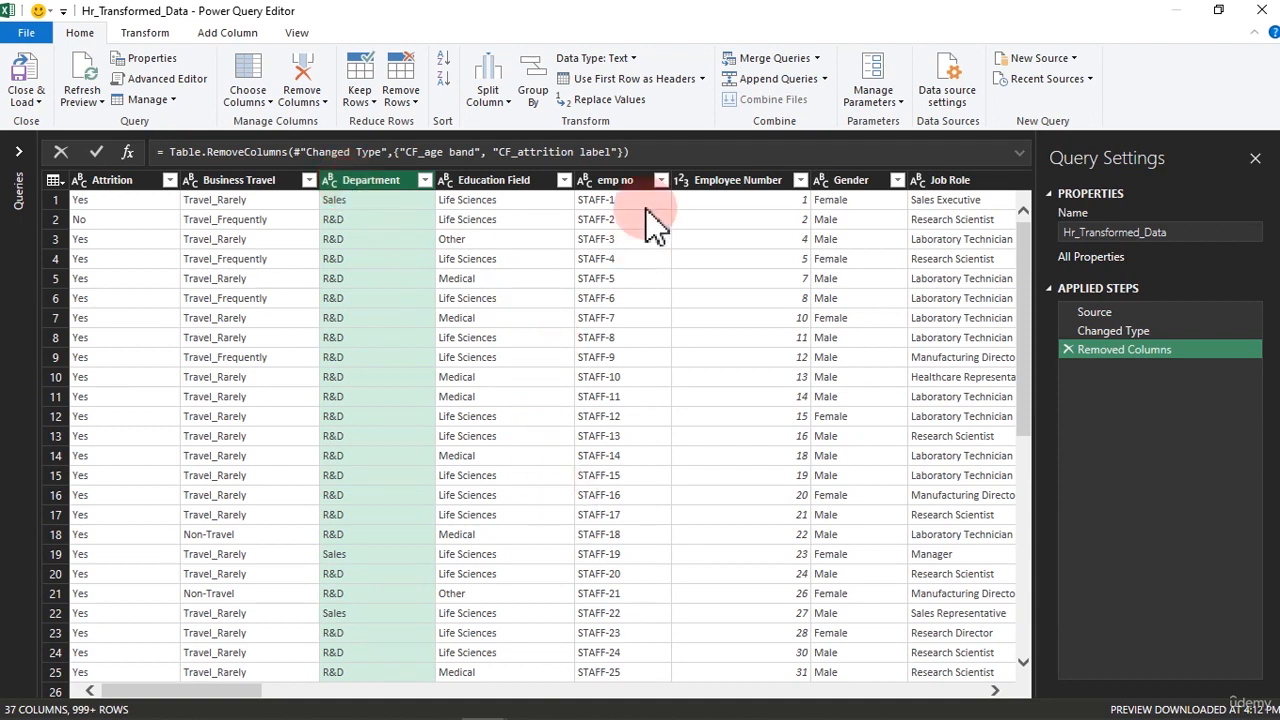
Remove the Employee Number and Over18 columns from the query, keeping the emp no column
{"action": "left_click", "coordinate": [618, 186]}
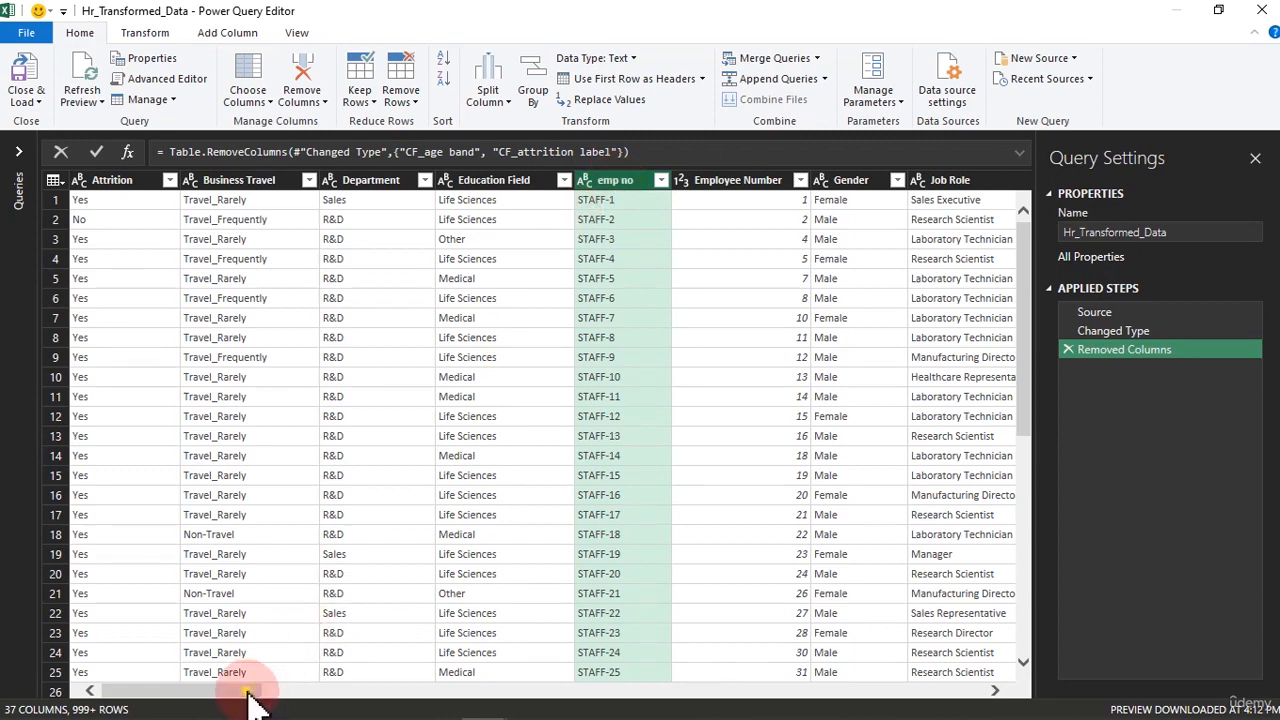
{"action": "left_click_drag", "start_coordinate": [252, 690], "coordinate": [327, 697]}
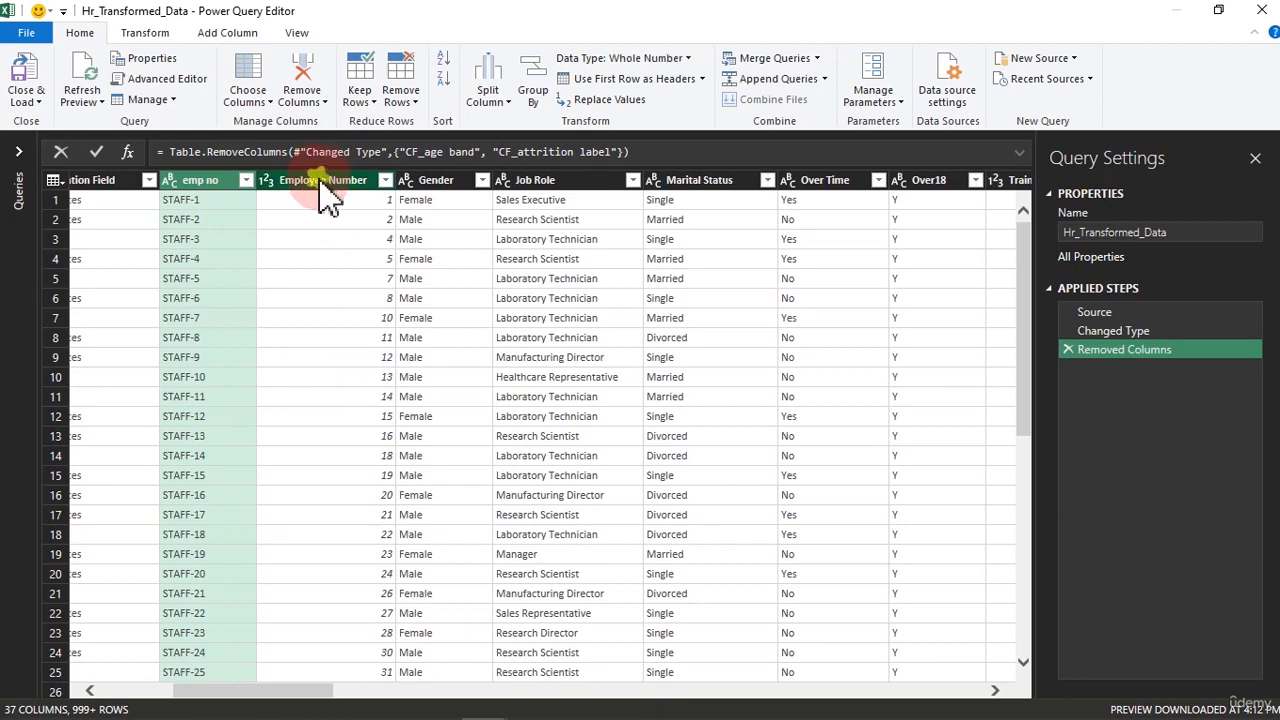
{"action": "left_click", "coordinate": [321, 185]}
{"action": "right_click", "coordinate": [329, 190]}
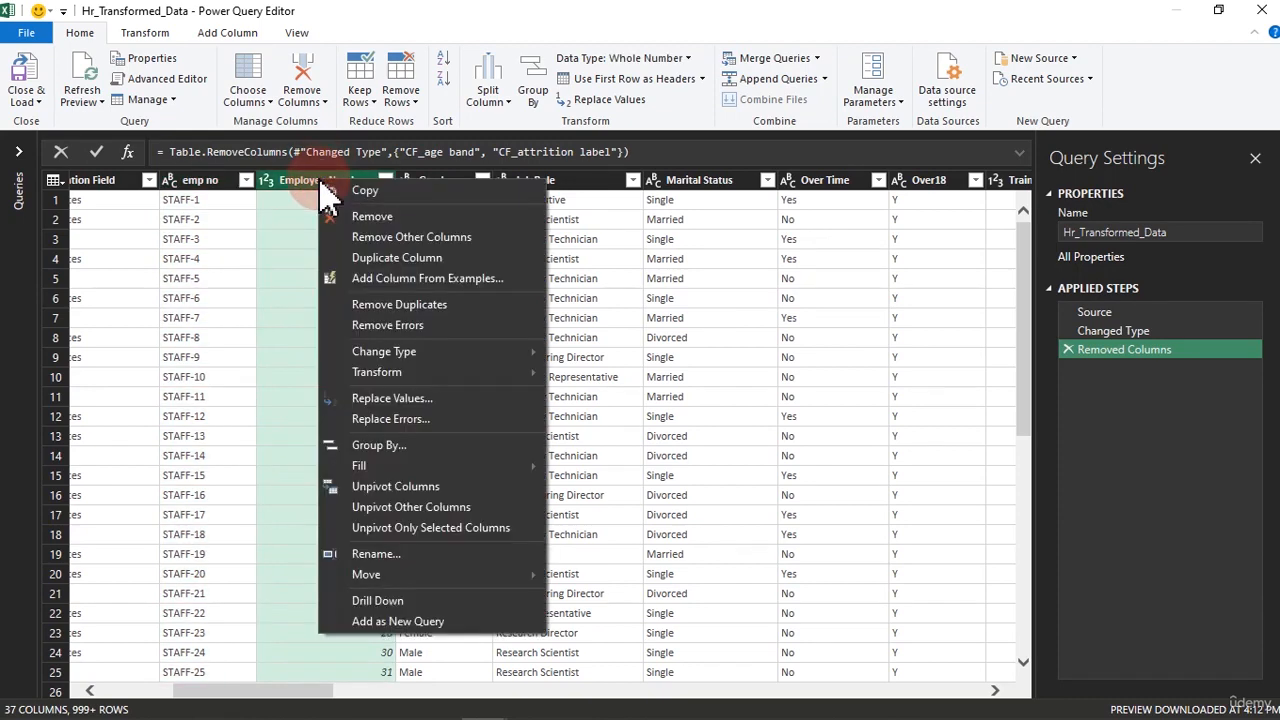
{"action": "left_click", "coordinate": [347, 210]}
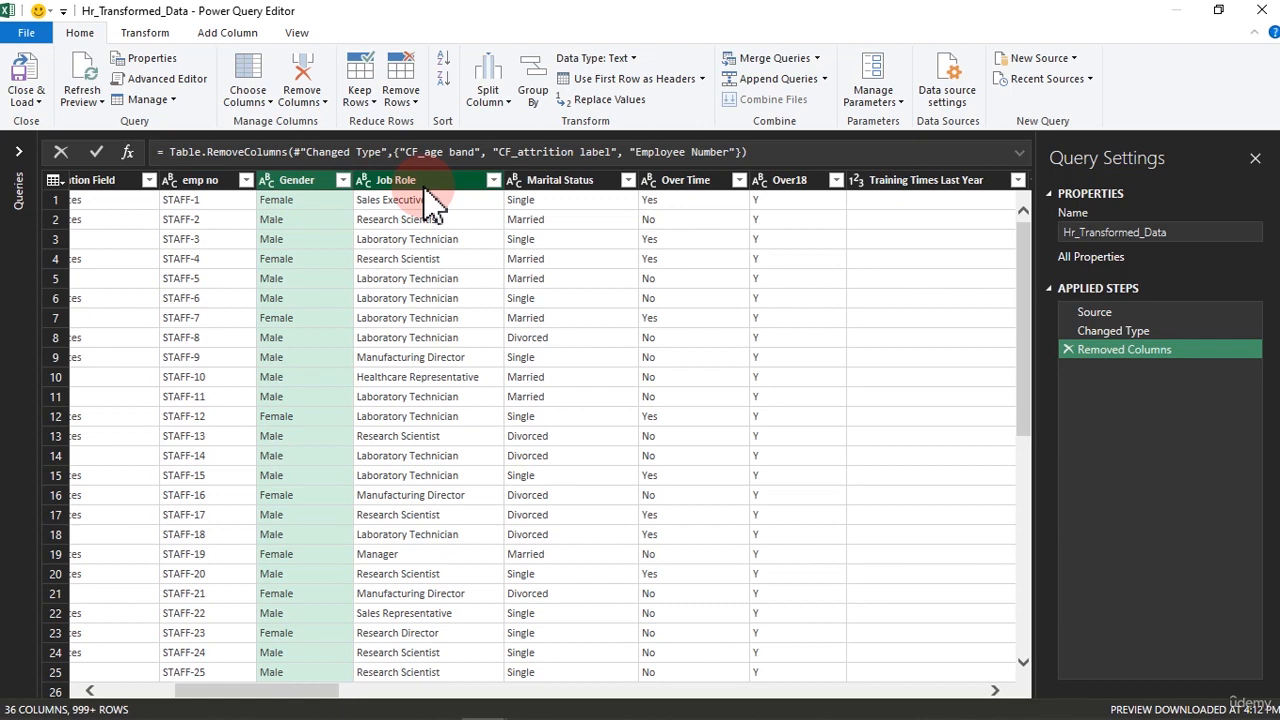
{"action": "left_click", "coordinate": [790, 182]}
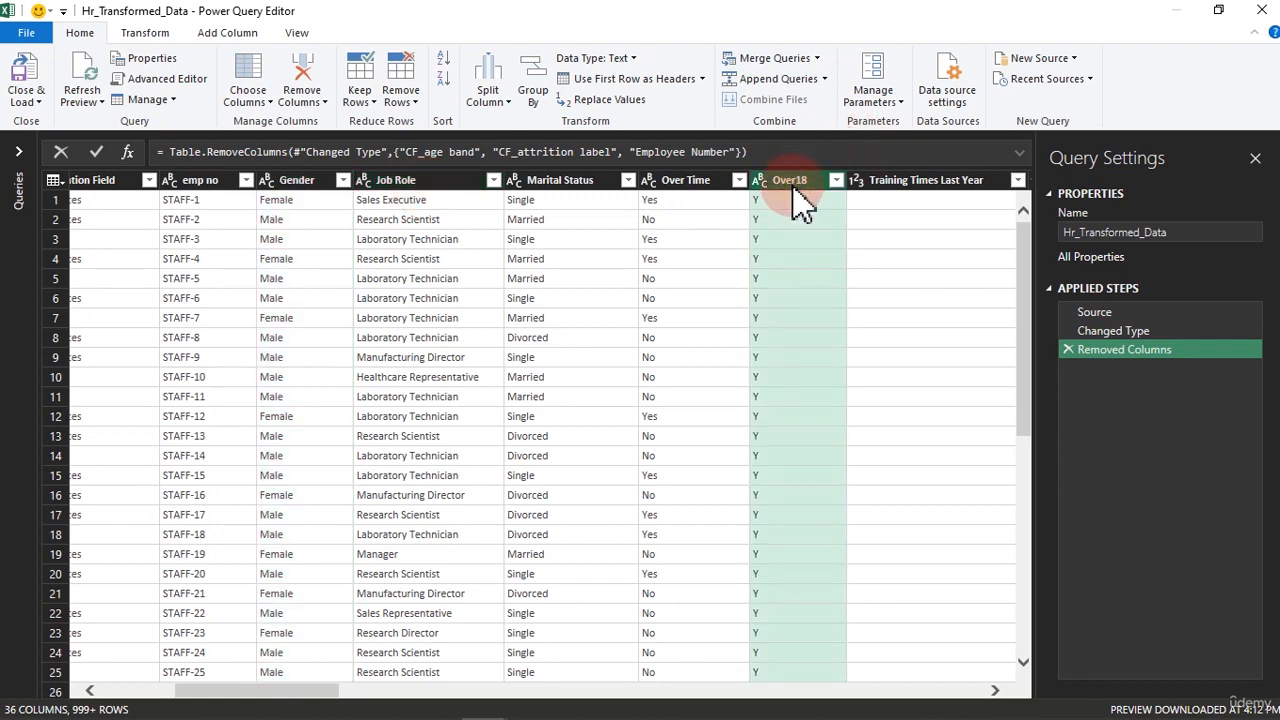
{"action": "key", "text": "Delete"}
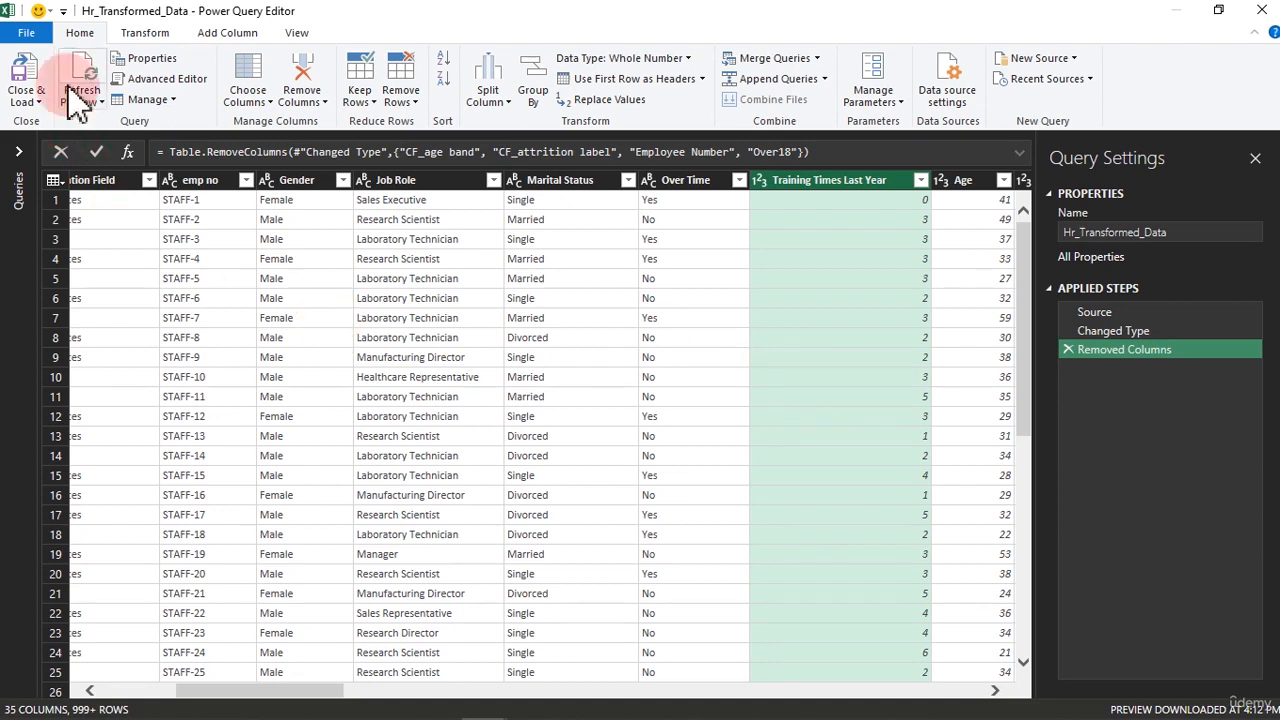
{"action": "left_click", "coordinate": [127, 34]}
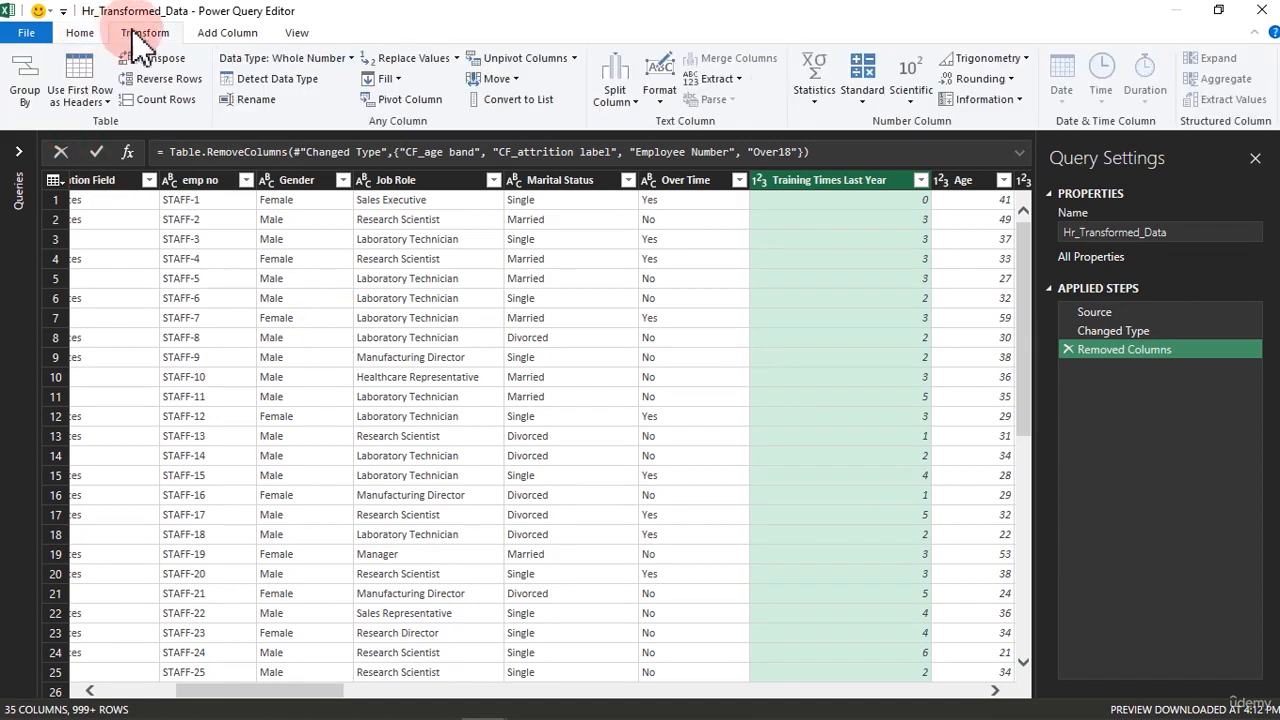
{"action": "left_click", "coordinate": [210, 36]}
{"action": "left_click", "coordinate": [297, 35]}
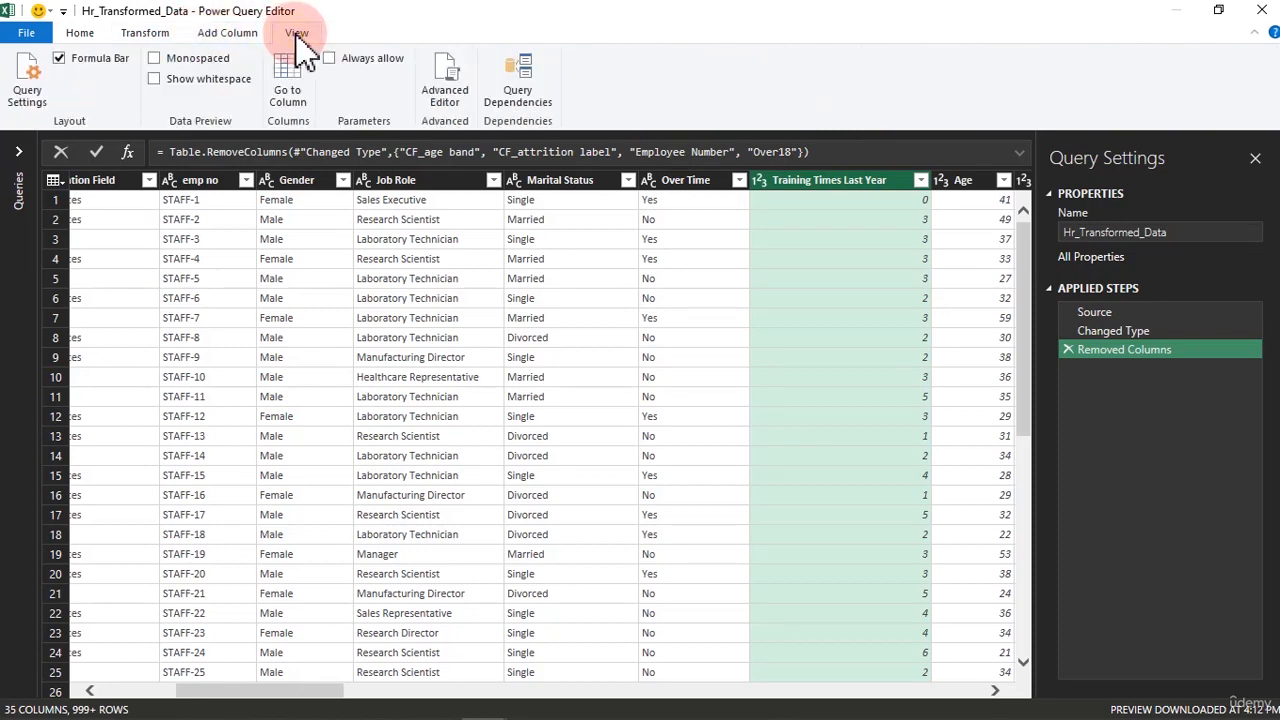
{"action": "left_click", "coordinate": [245, 35]}
{"action": "left_click", "coordinate": [150, 36]}
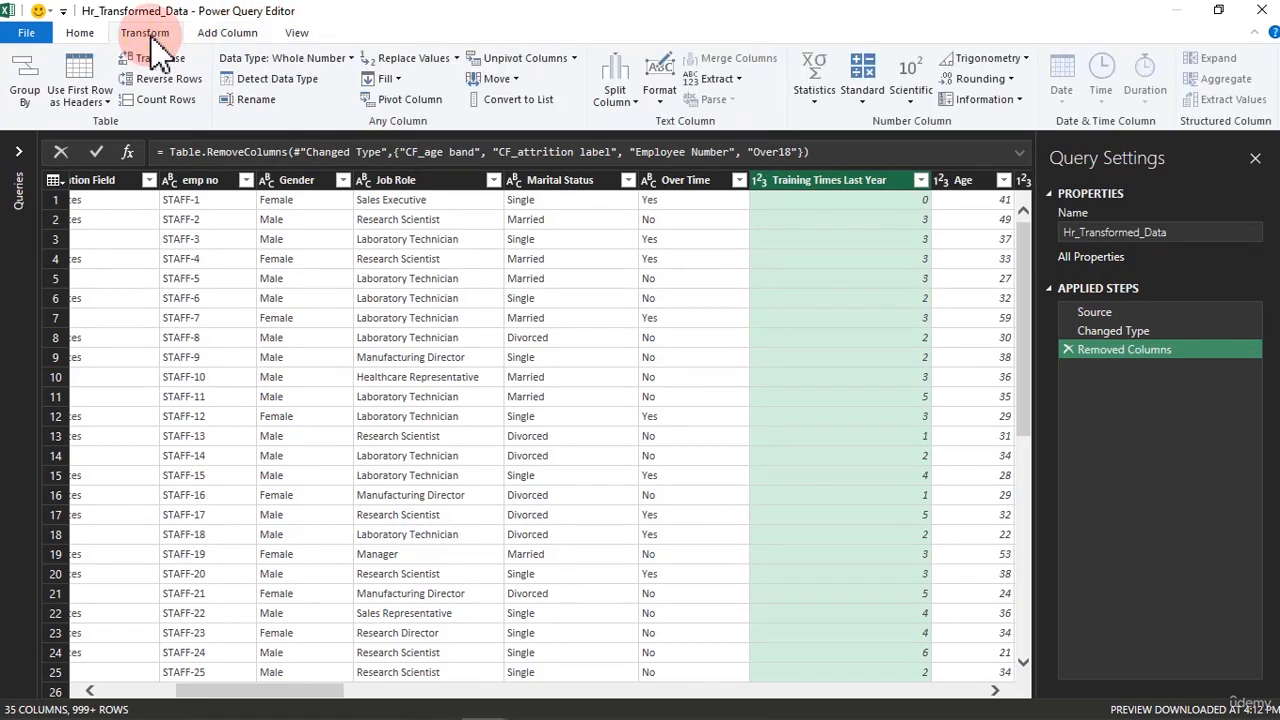
{"action": "left_click", "coordinate": [84, 40]}
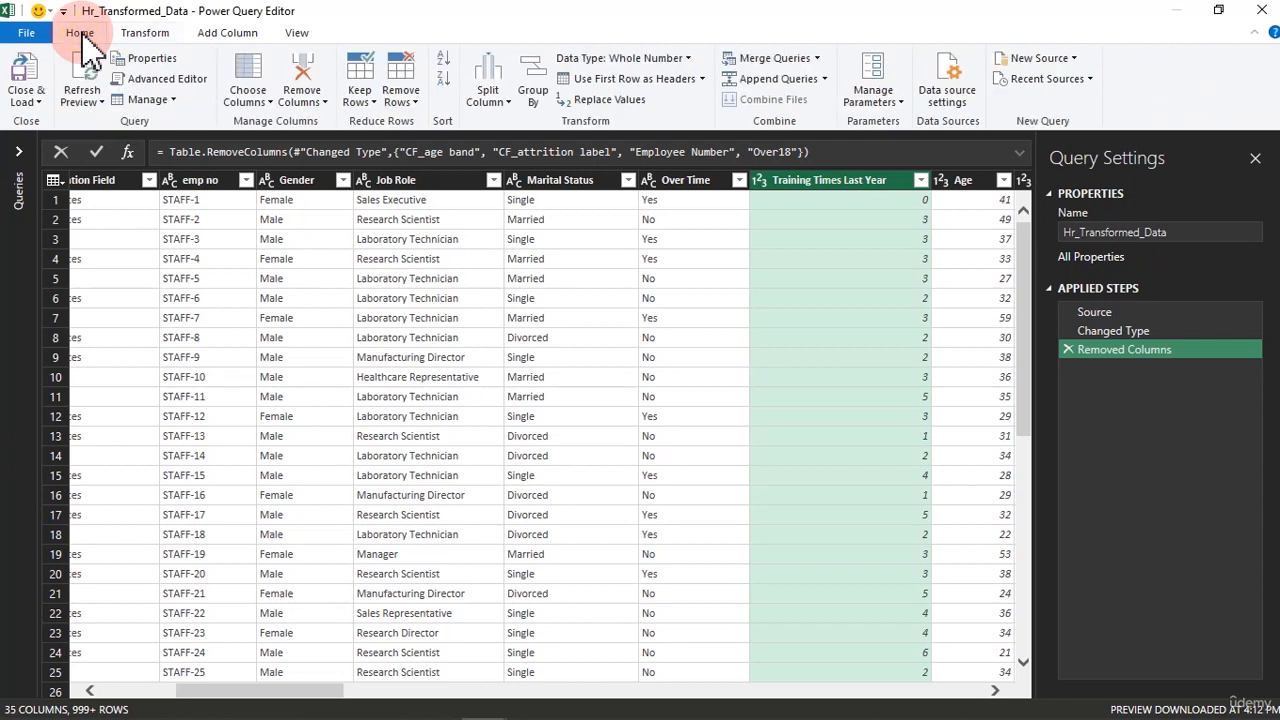
Close the query editor and load the Hr_Transformed_Data query into a new worksheet with Close & Load
{"action": "left_click", "coordinate": [39, 103]}
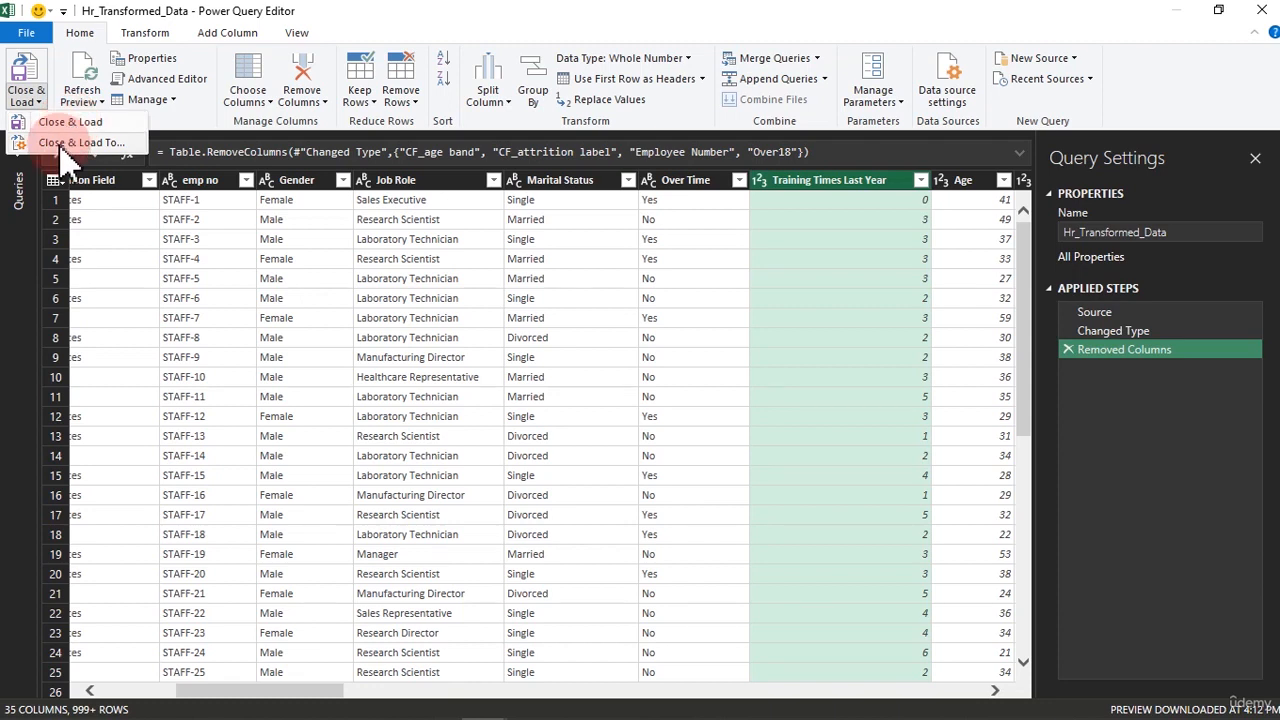
{"action": "left_click", "coordinate": [64, 143]}
{"action": "left_click", "coordinate": [70, 122]}
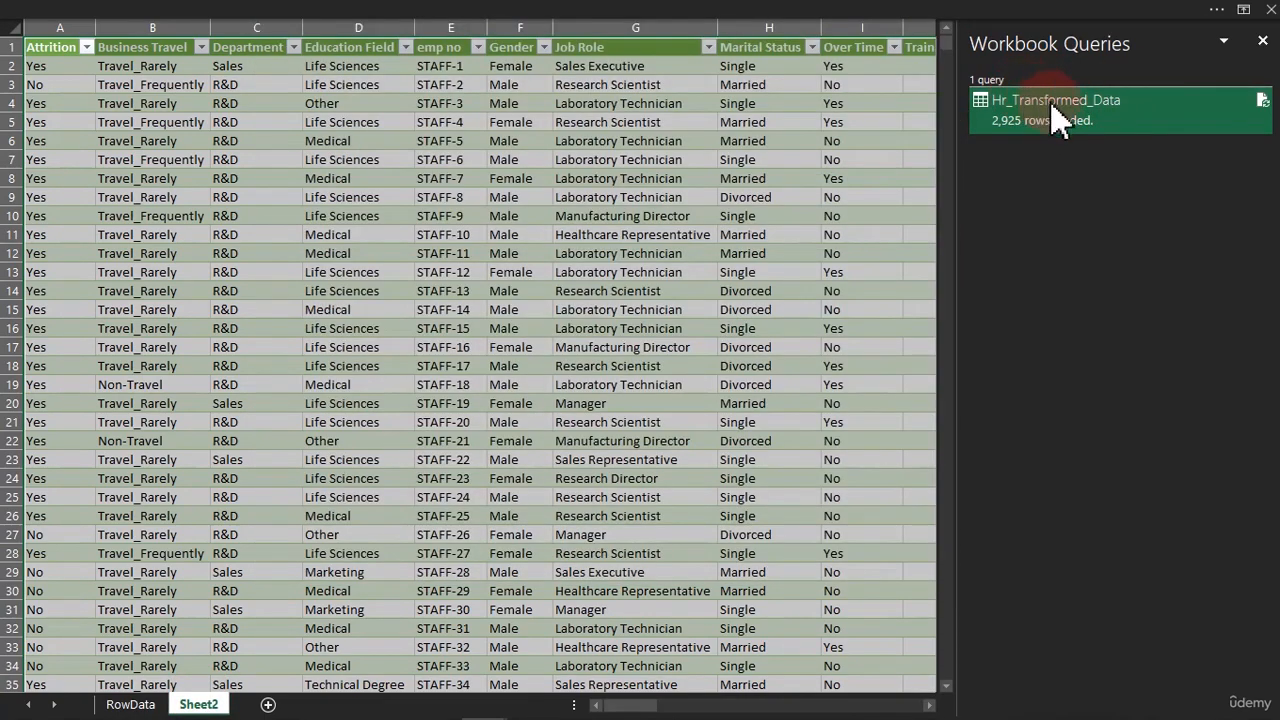
Rename Sheet2, which holds the loaded query table, as Transformed Data
{"action": "mouse_move", "coordinate": [1060, 118]}
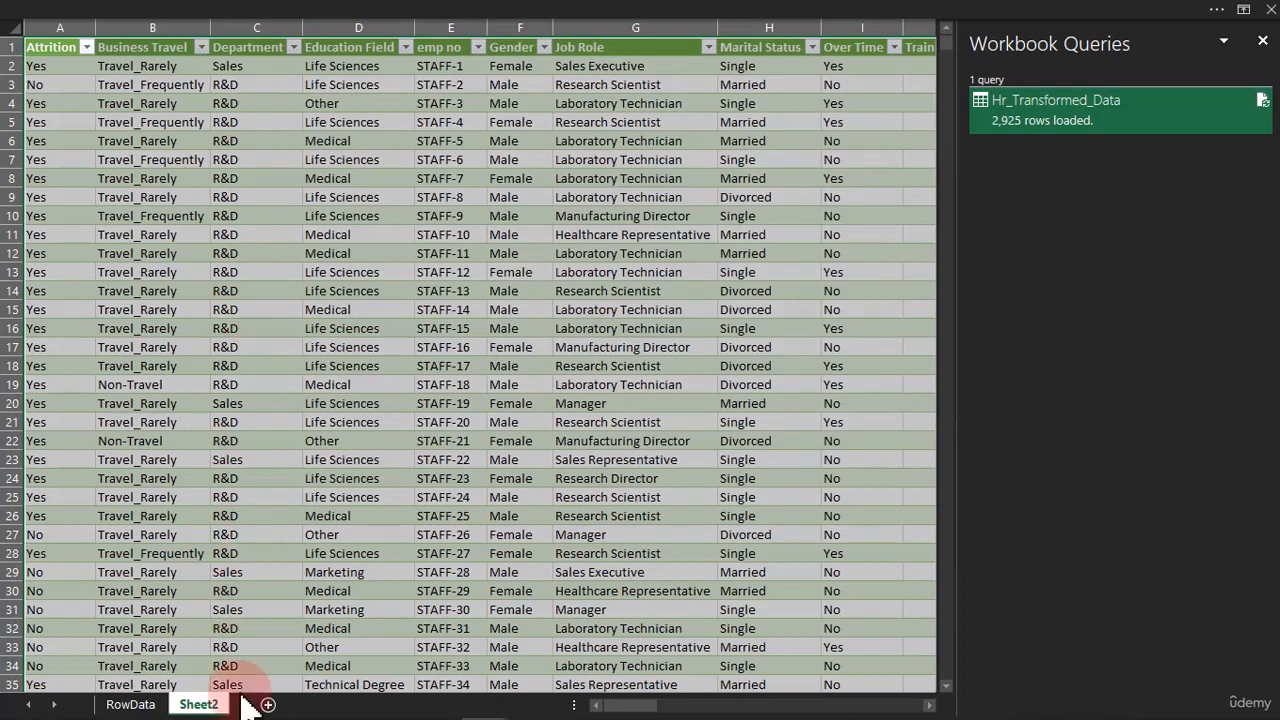
{"action": "left_click", "coordinate": [200, 704]}
{"action": "double_click", "coordinate": [203, 704]}
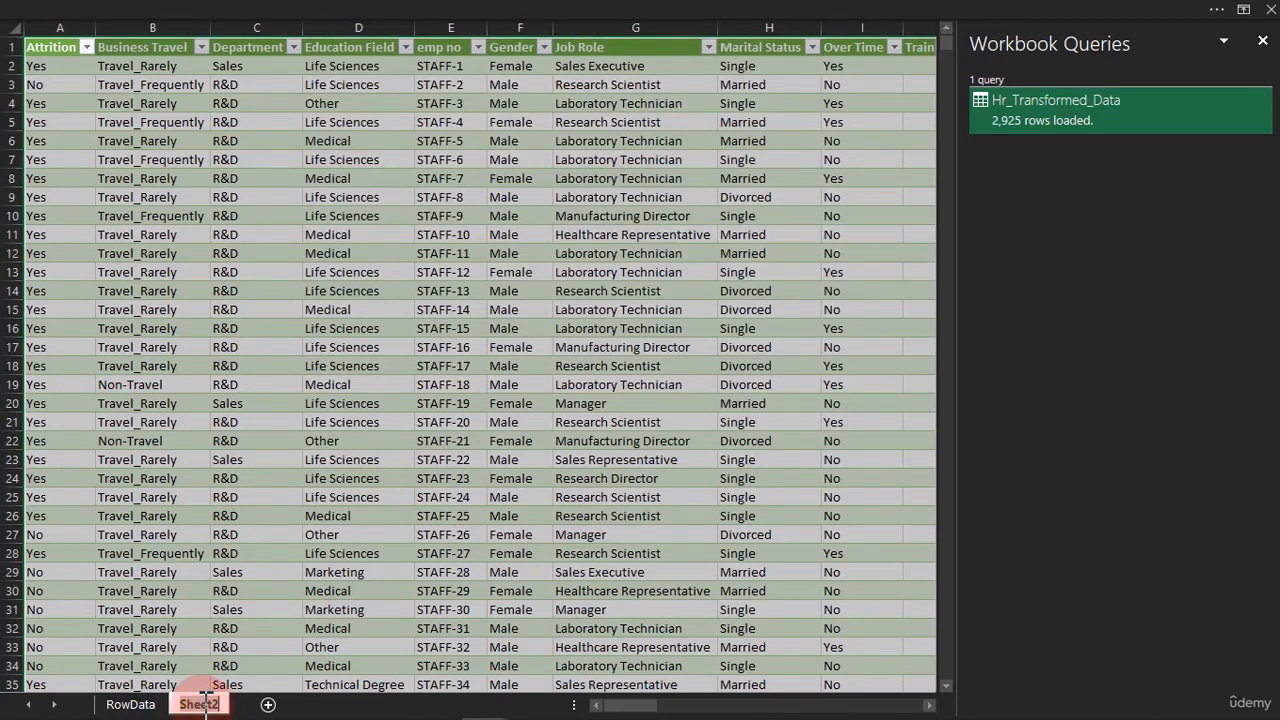
{"action": "type", "text": "Trans"}
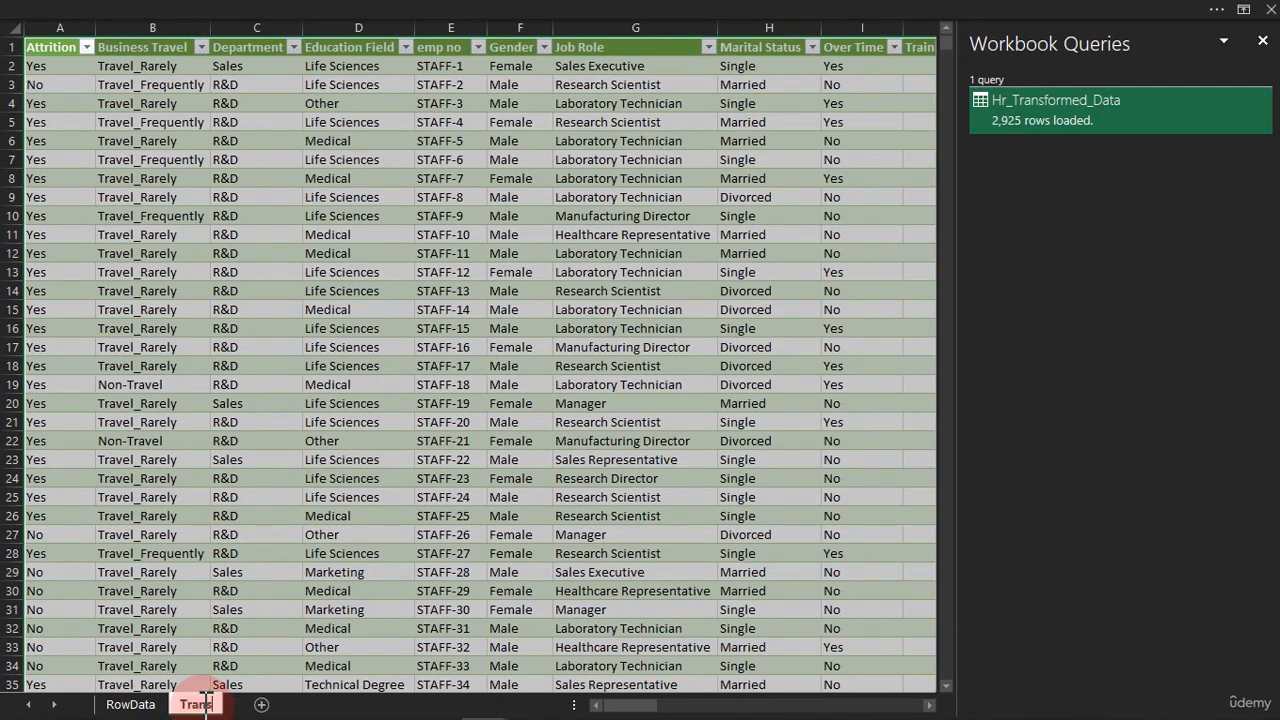
{"action": "type", "text": "formed Data"}
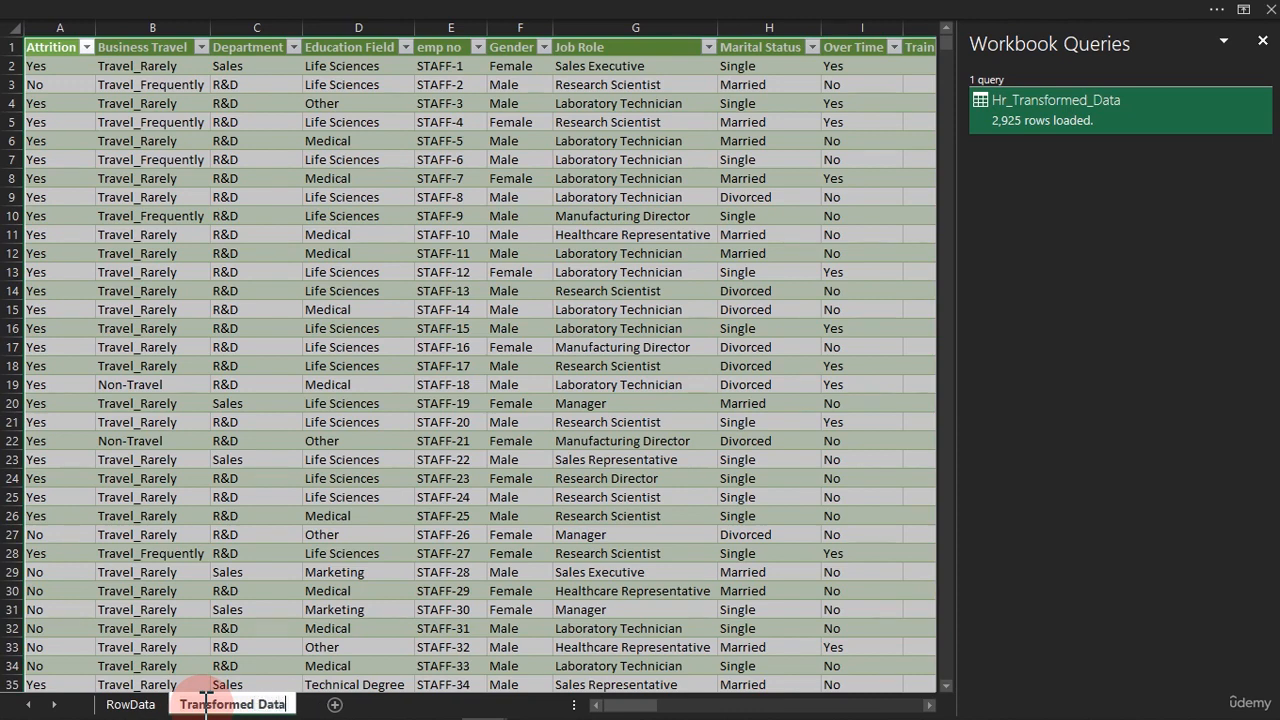
{"action": "key", "text": "Return"}
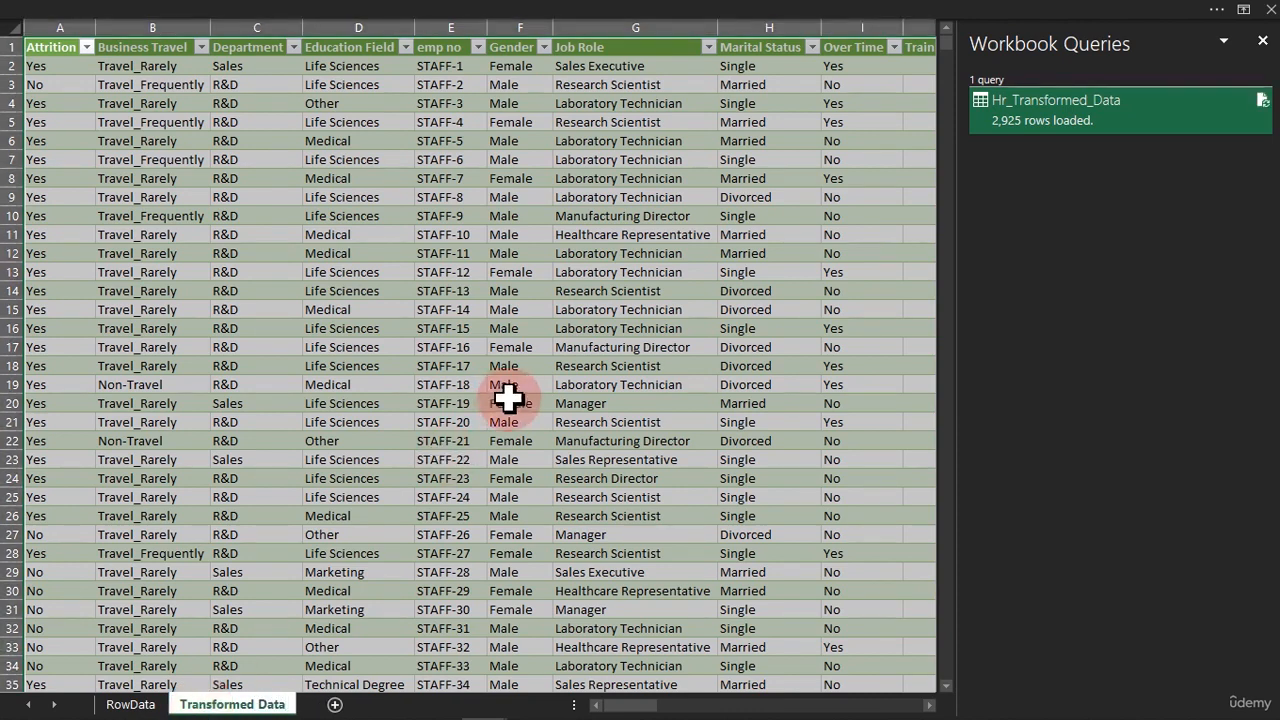
Close the Workbook Queries pane and select the Job Role cell in row 21 of the table
{"action": "left_click", "coordinate": [1262, 40]}
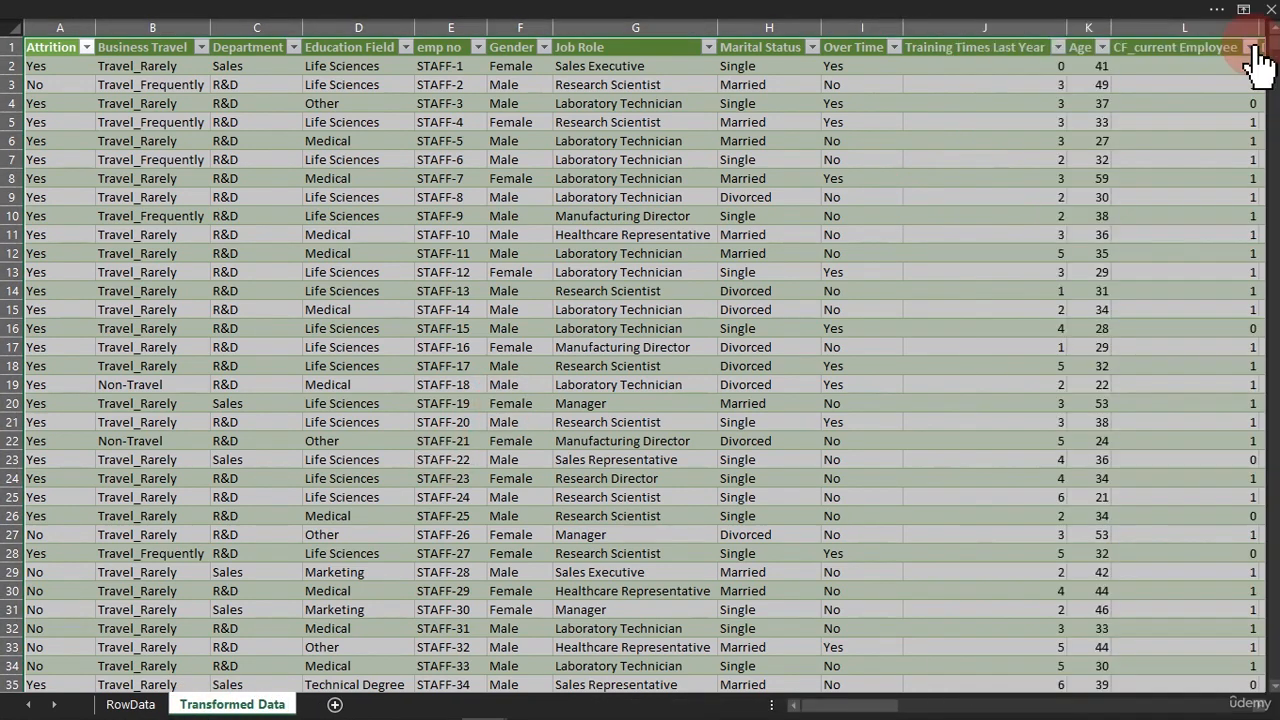
{"action": "left_click", "coordinate": [679, 213]}
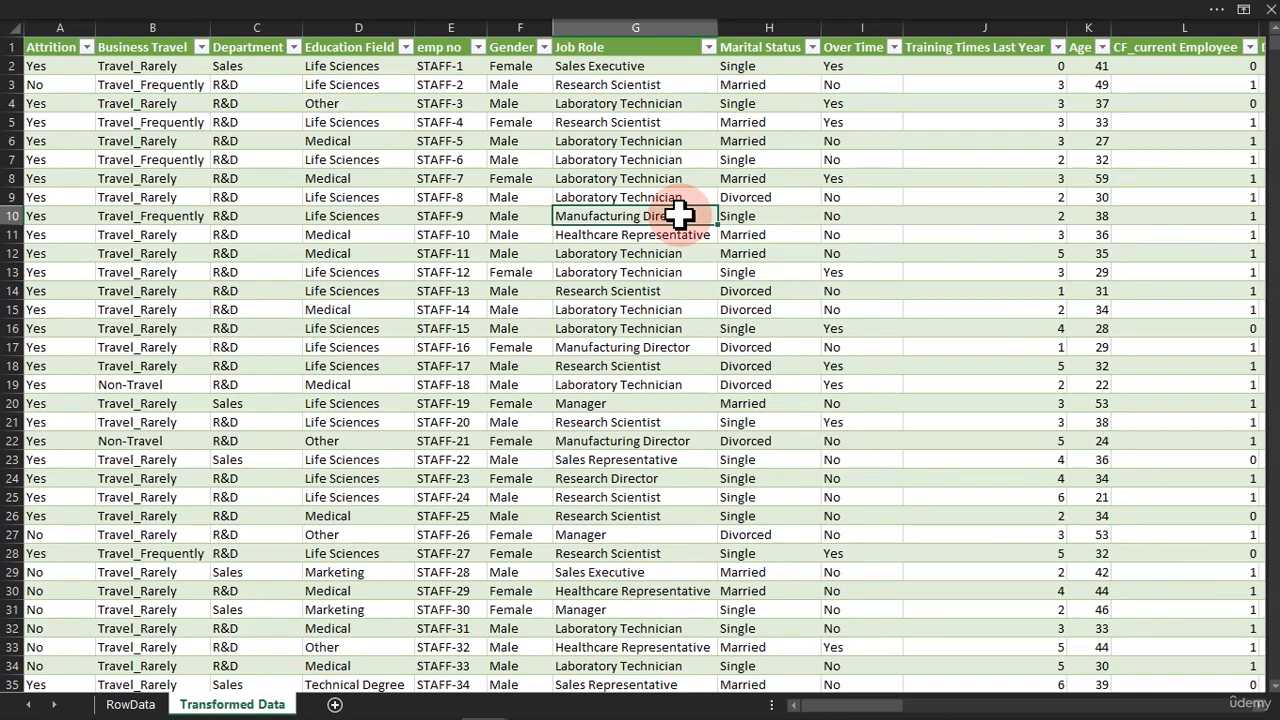
{"action": "left_click", "coordinate": [560, 312]}
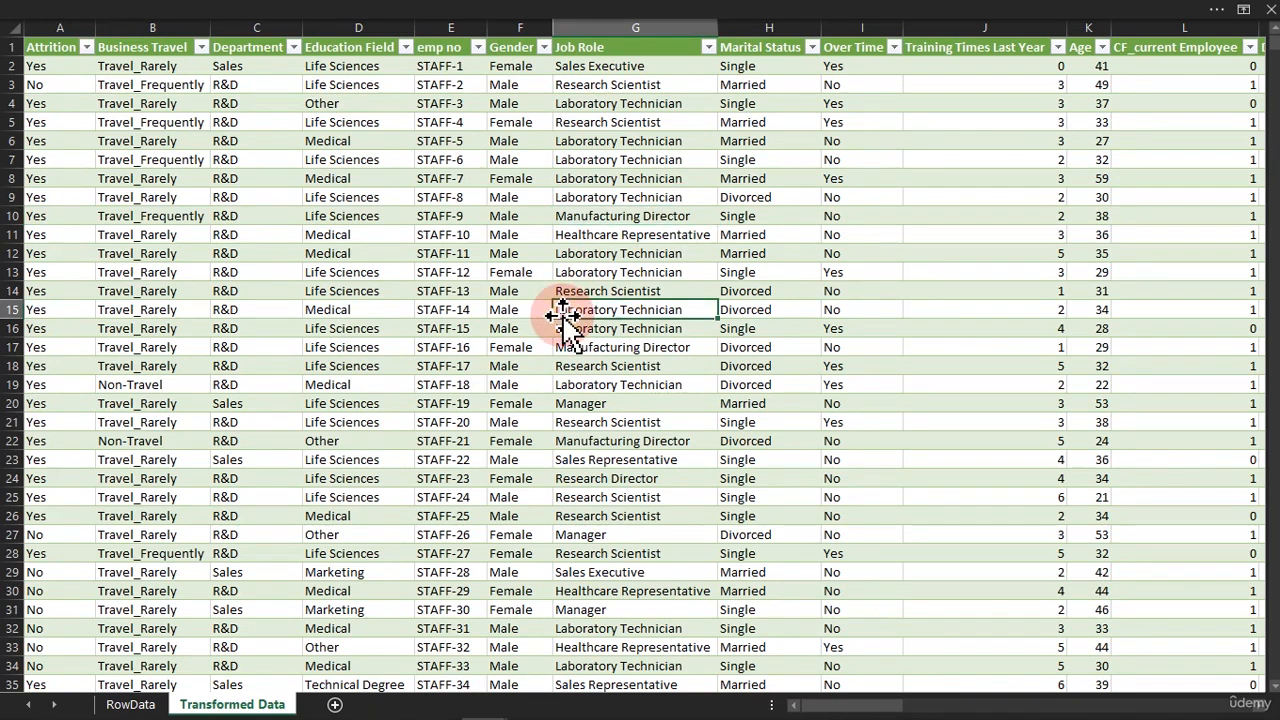
{"action": "left_click", "coordinate": [560, 420]}
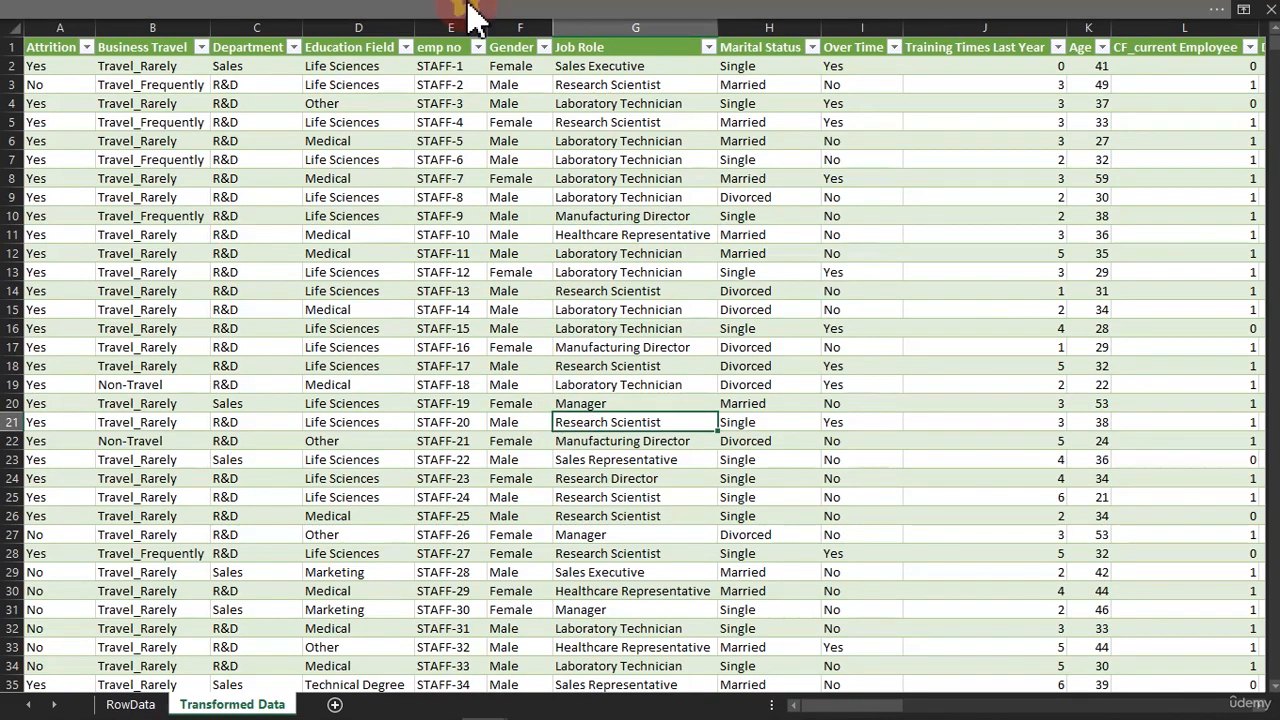
Show the list of workbook queries again and preview the Hr_Transformed_Data query
{"action": "left_click", "coordinate": [470, 16]}
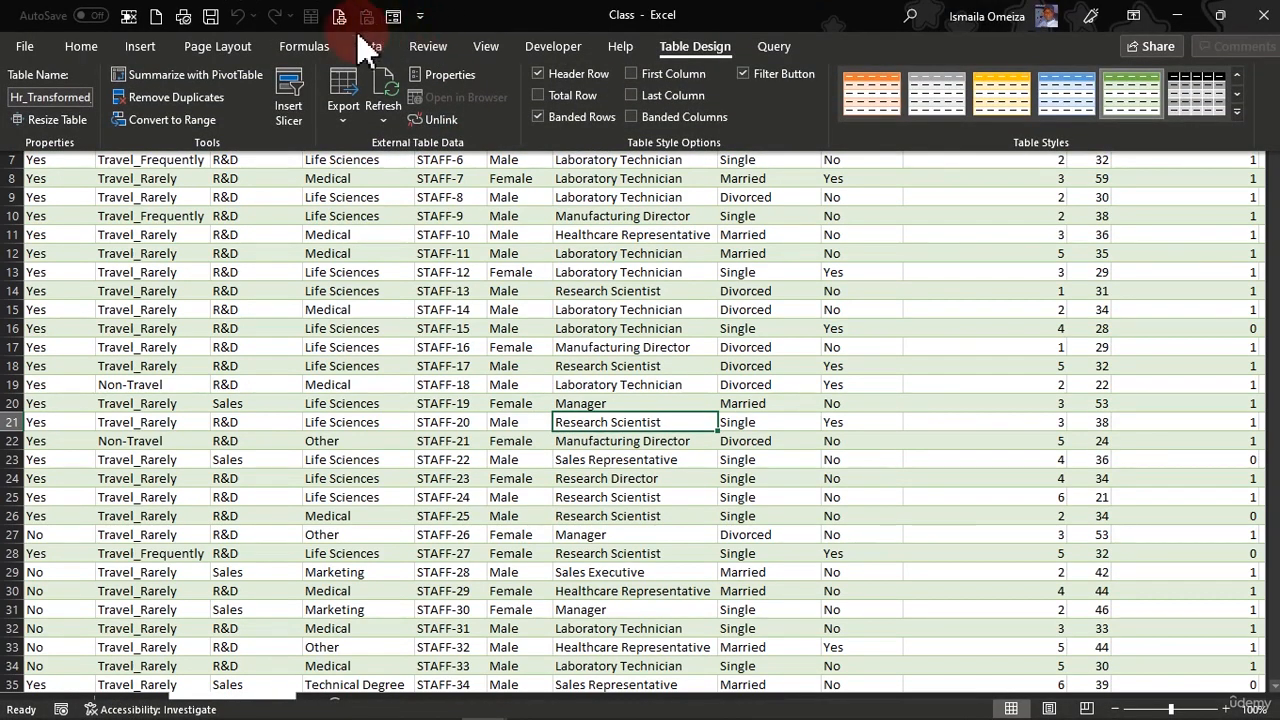
{"action": "left_click", "coordinate": [369, 47]}
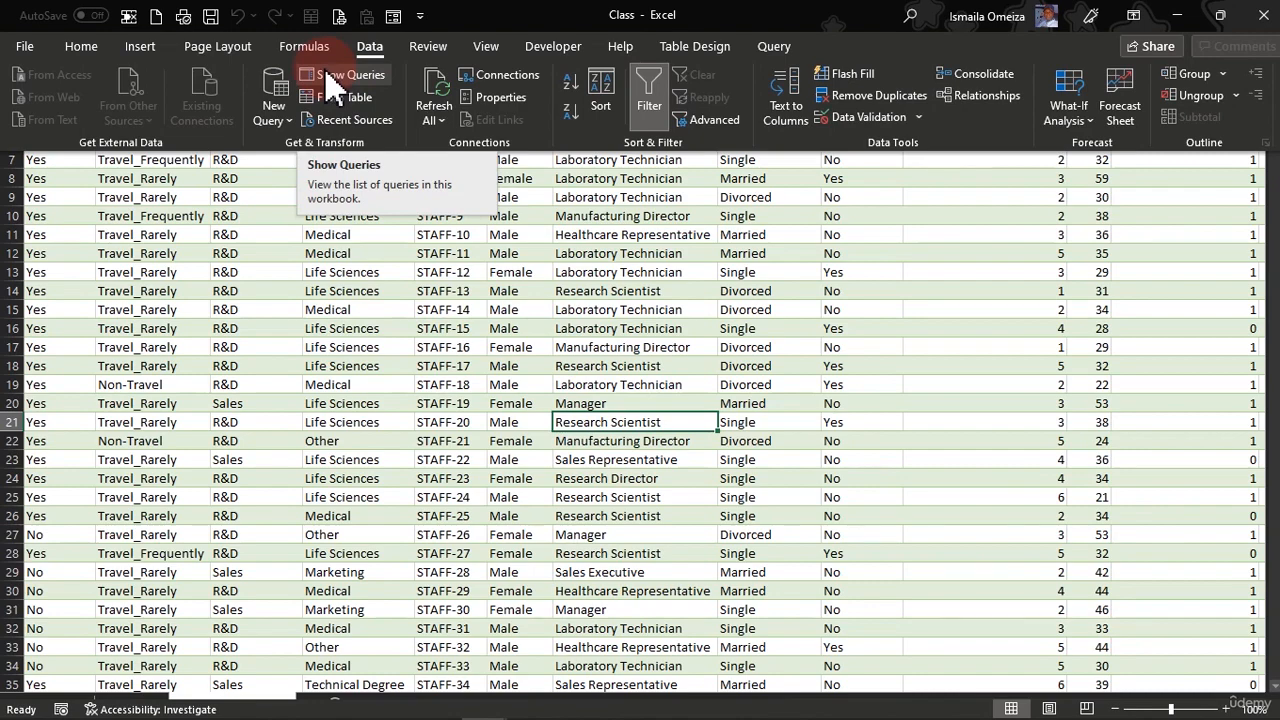
{"action": "left_click", "coordinate": [330, 80]}
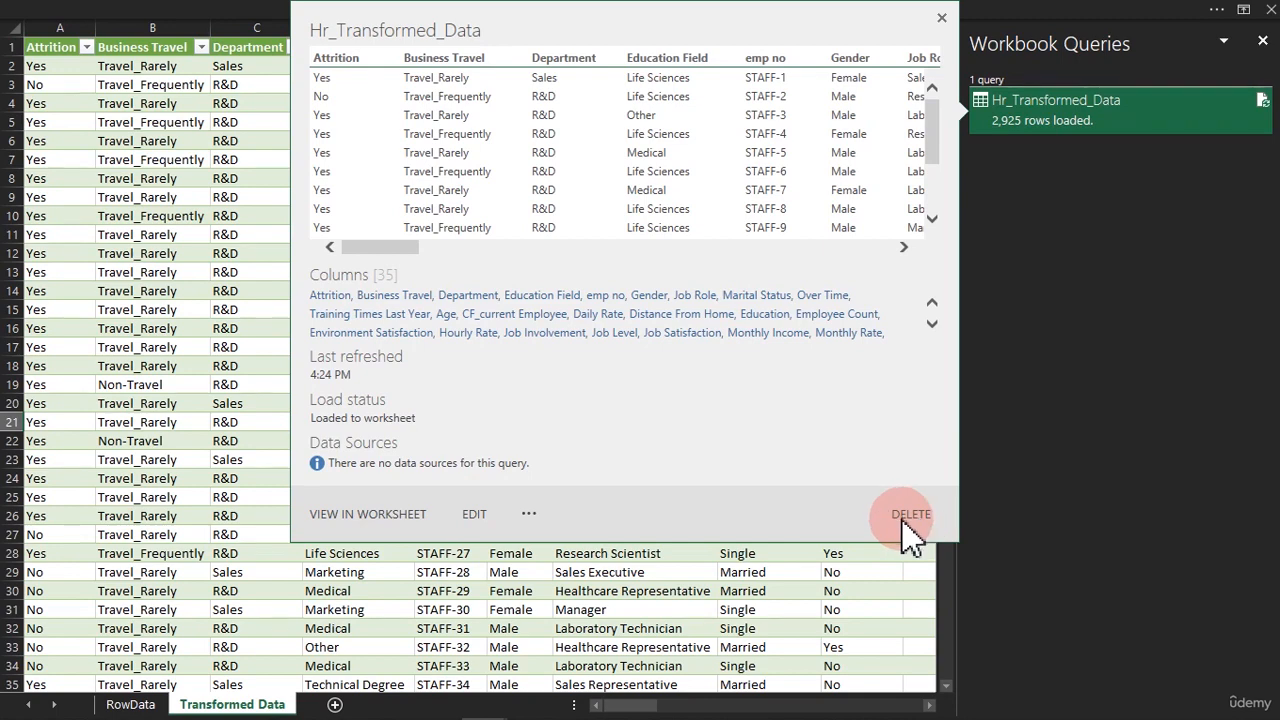
{"action": "left_click", "coordinate": [1100, 170]}
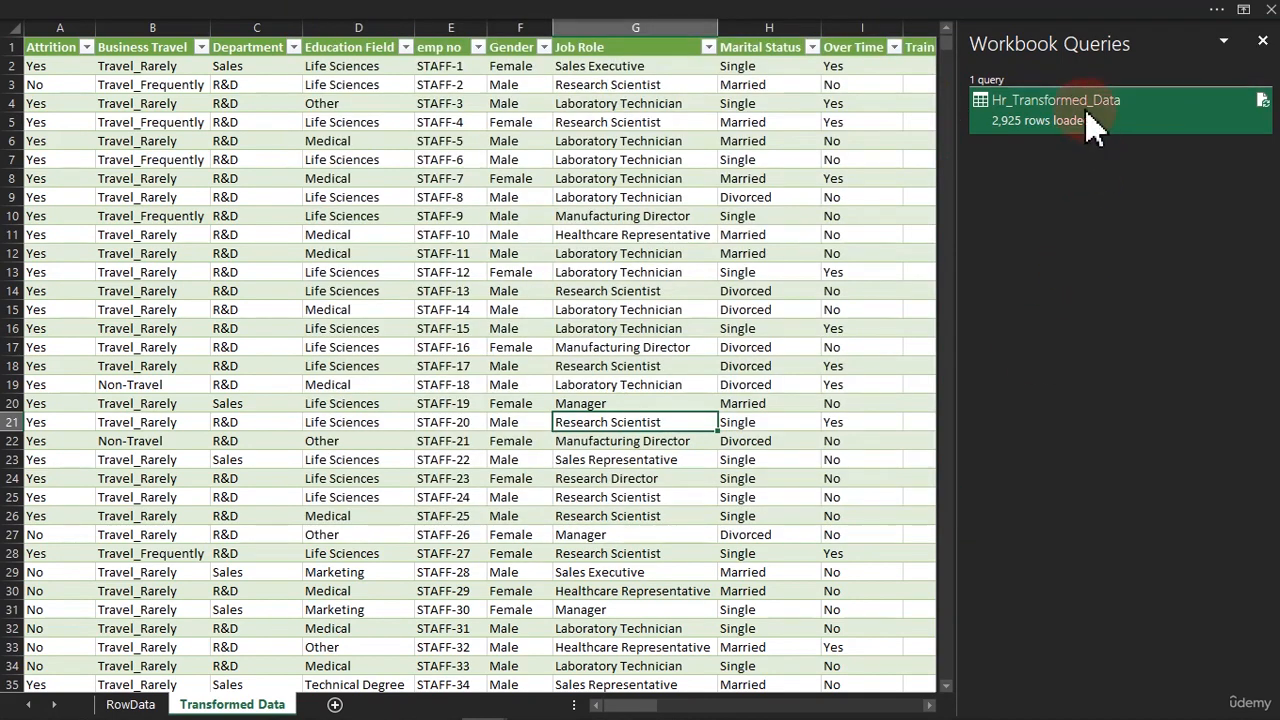
Open the Hr_Transformed_Data query in the Power Query Editor for editing, and close and load it back to the worksheet
{"action": "right_click", "coordinate": [1086, 114]}
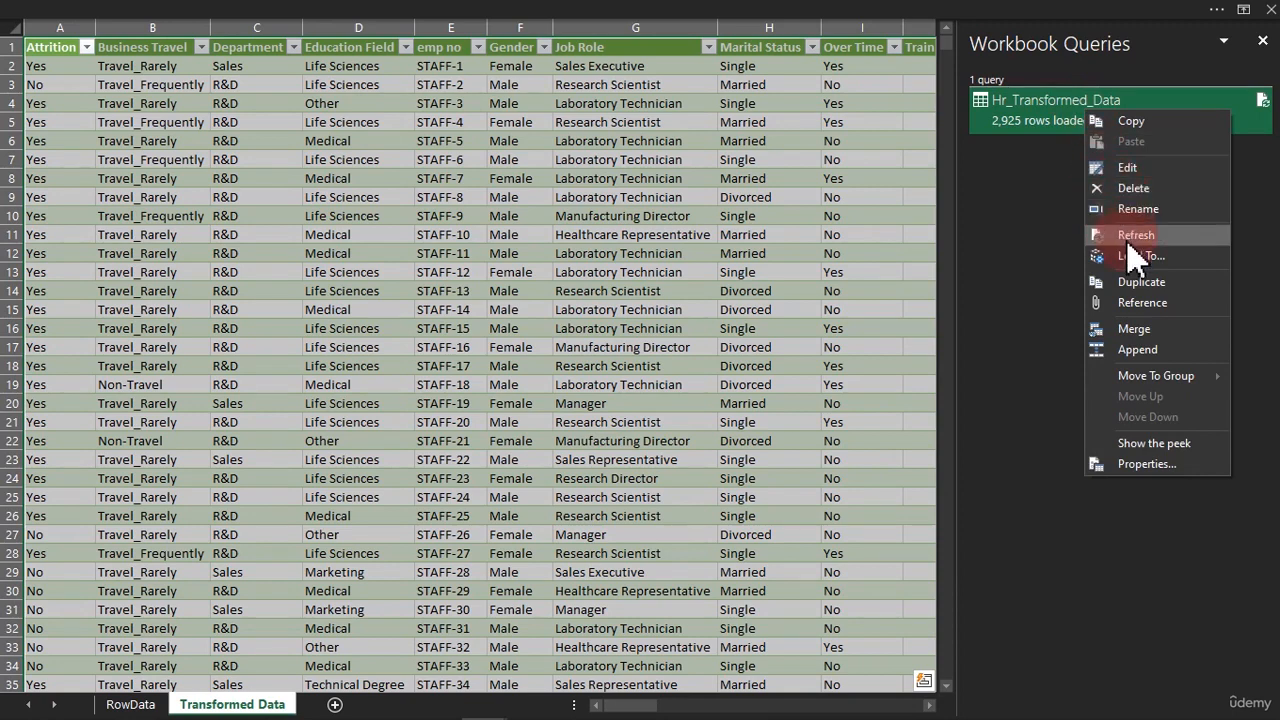
{"action": "left_click", "coordinate": [1143, 283]}
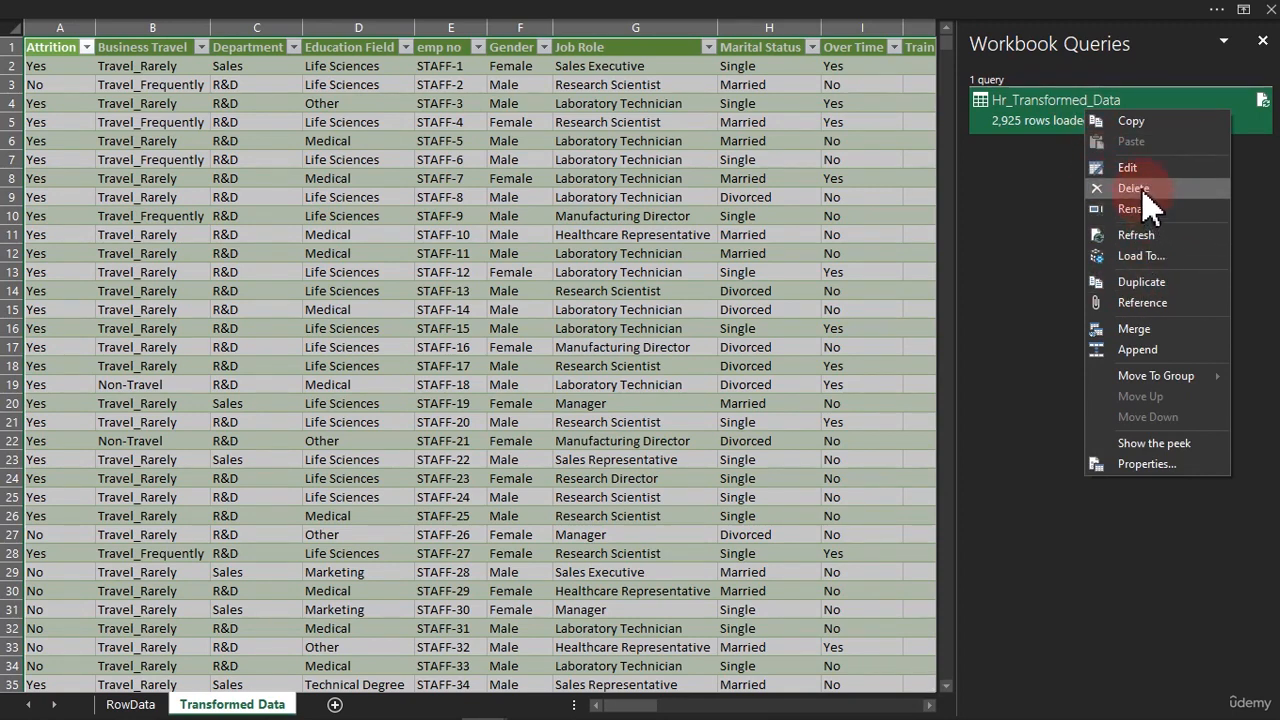
{"action": "left_click", "coordinate": [1140, 170]}
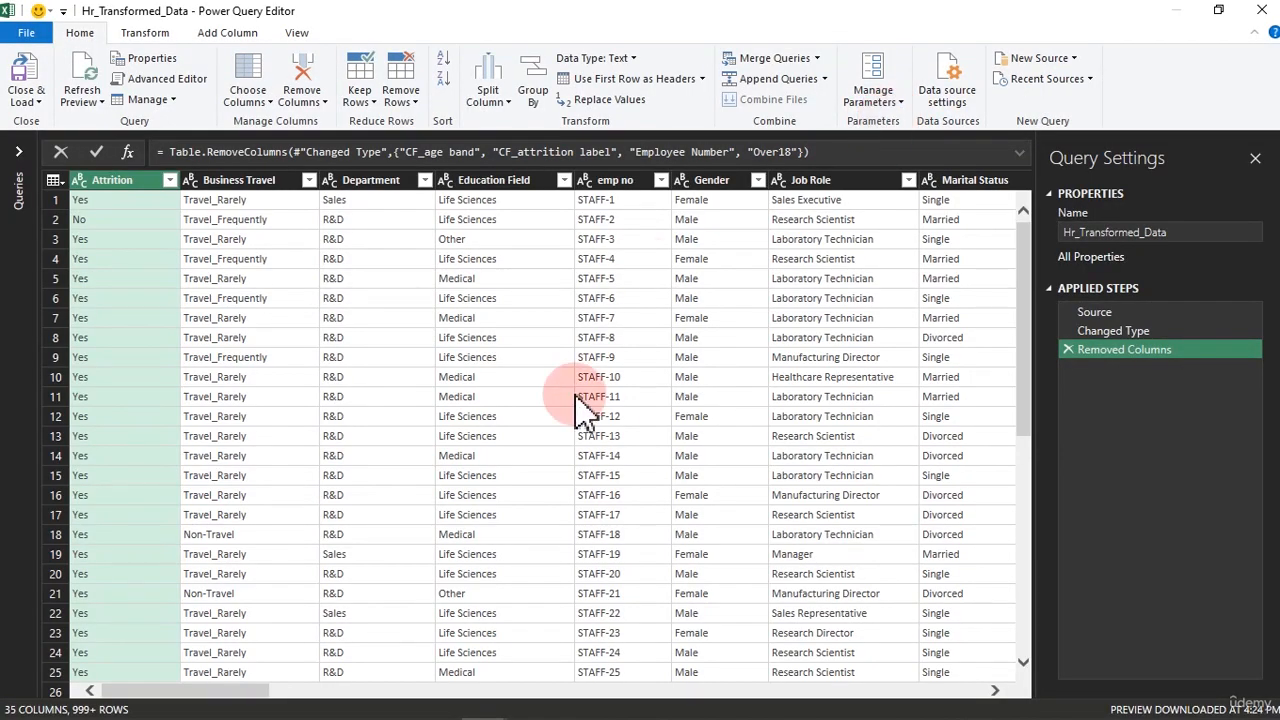
{"action": "left_click", "coordinate": [25, 78]}
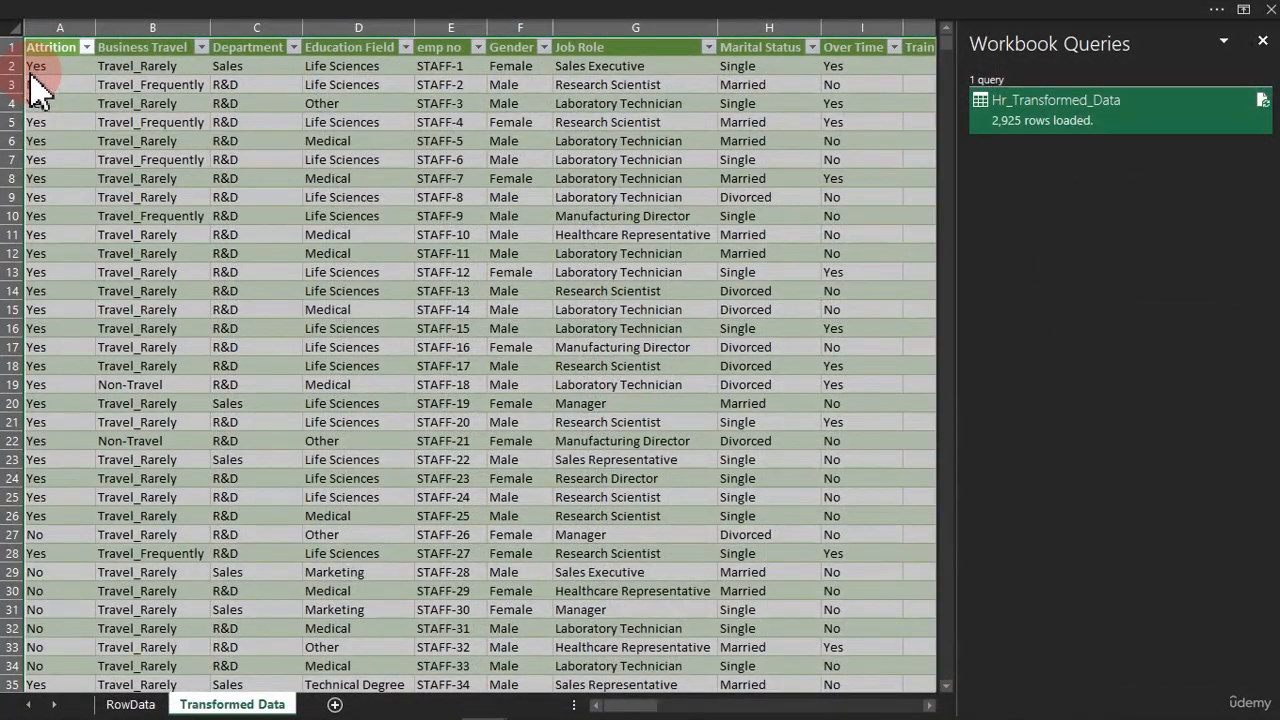
Edit the Hr_Transformed_Data query once more, and return it to the worksheet with Close & Load after checking the load options
{"action": "right_click", "coordinate": [1074, 128]}
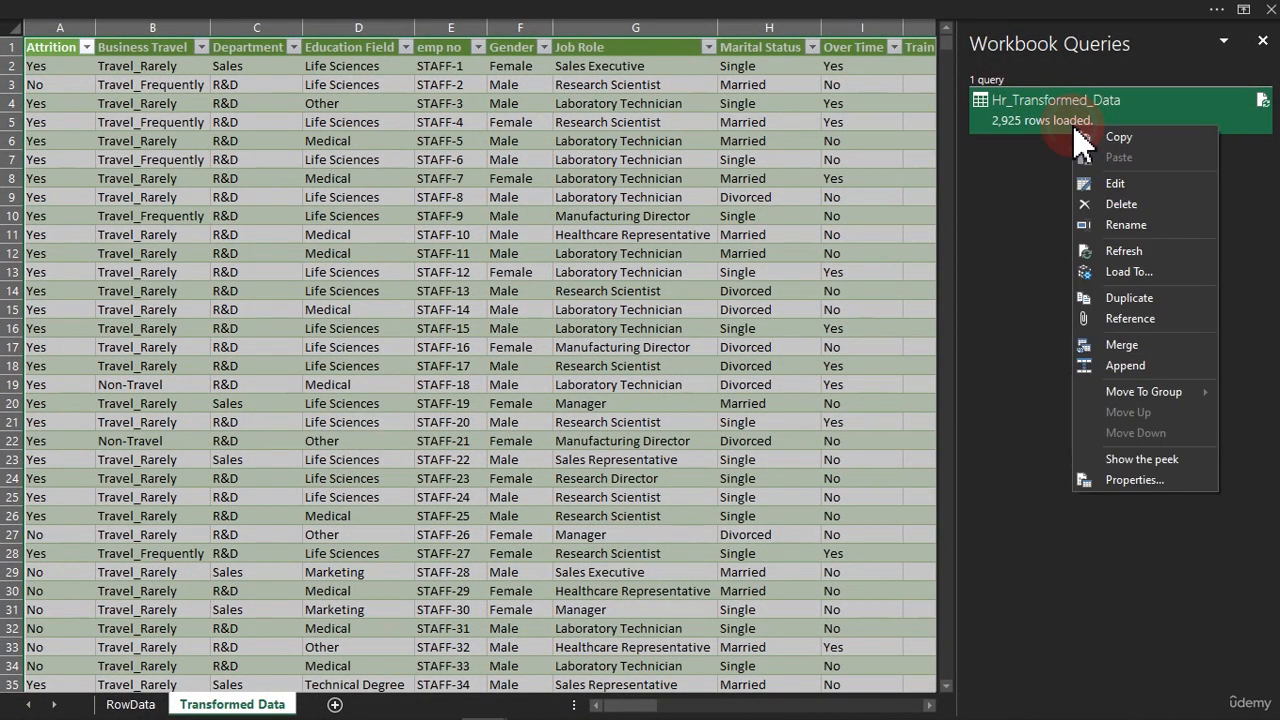
{"action": "left_click", "coordinate": [1134, 189]}
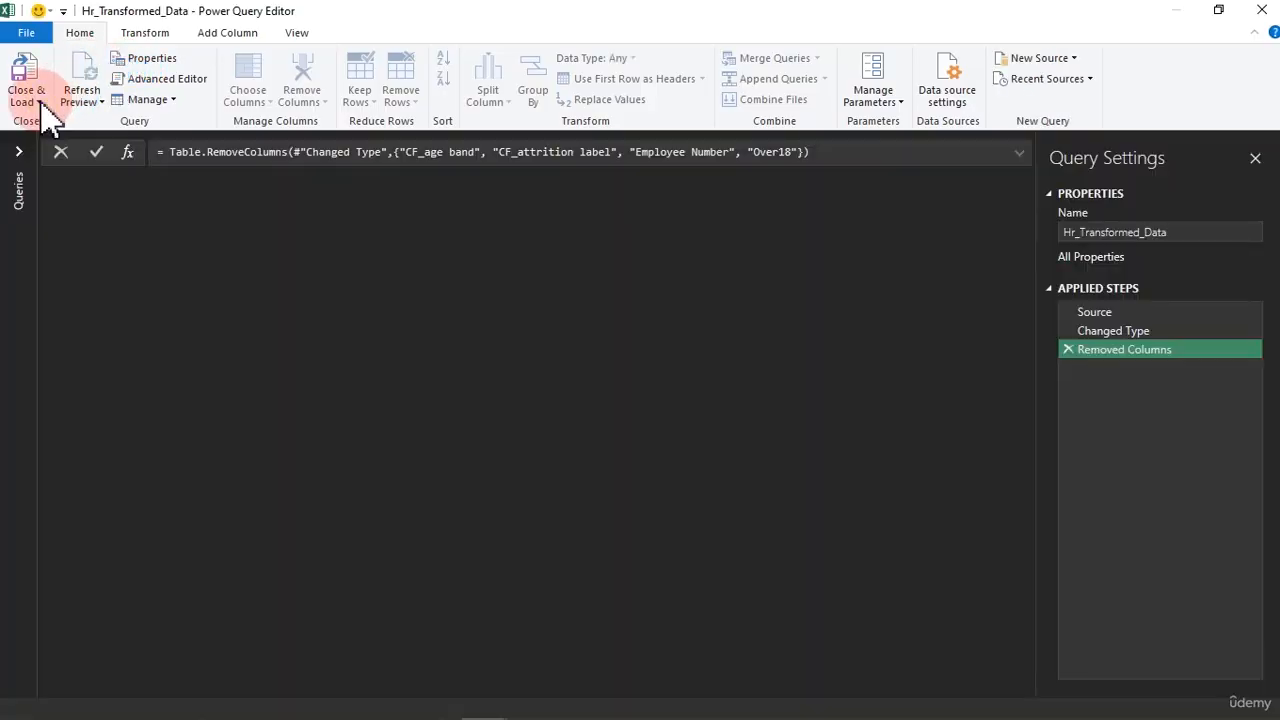
{"action": "left_click", "coordinate": [40, 102]}
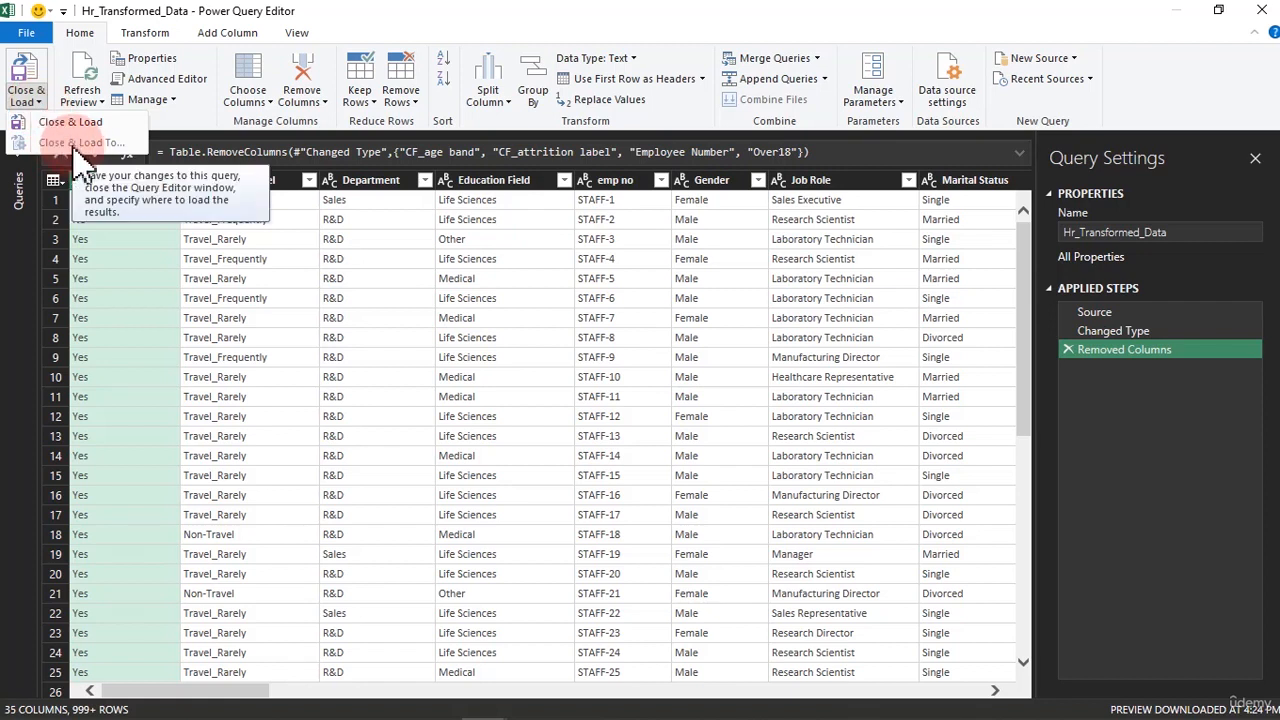
{"action": "left_click", "coordinate": [225, 288]}
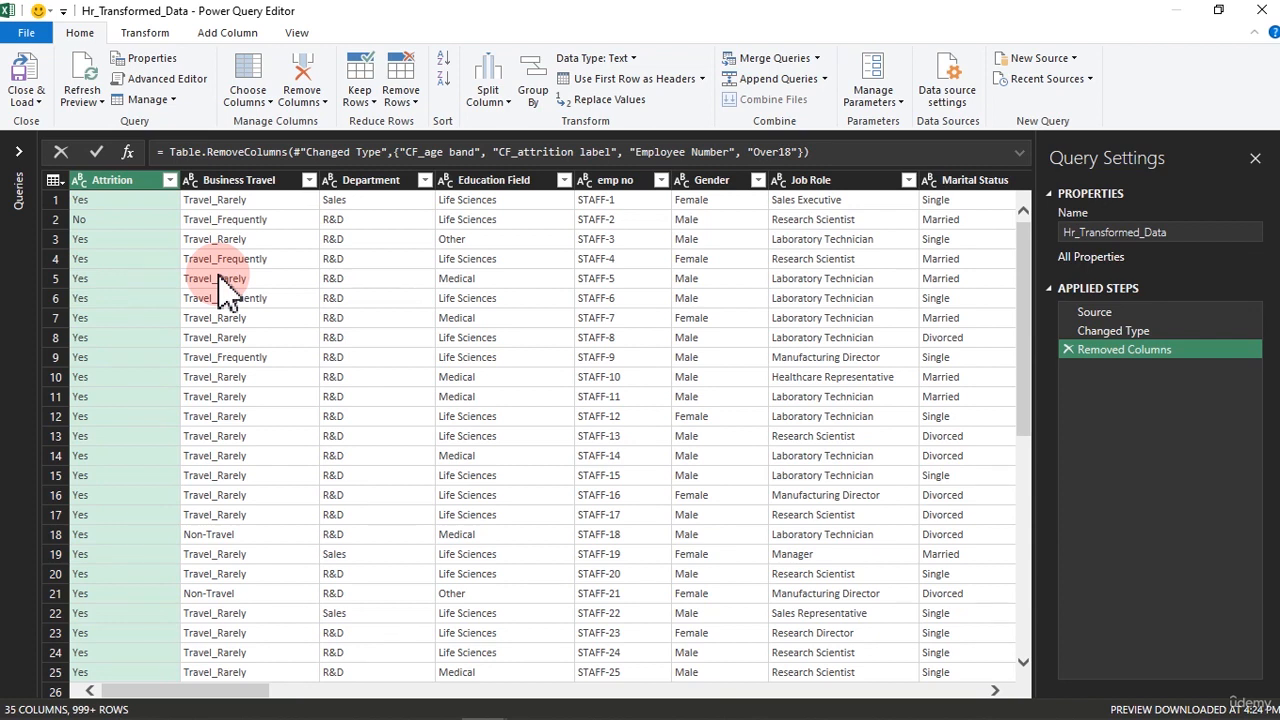
{"action": "left_click", "coordinate": [25, 78]}
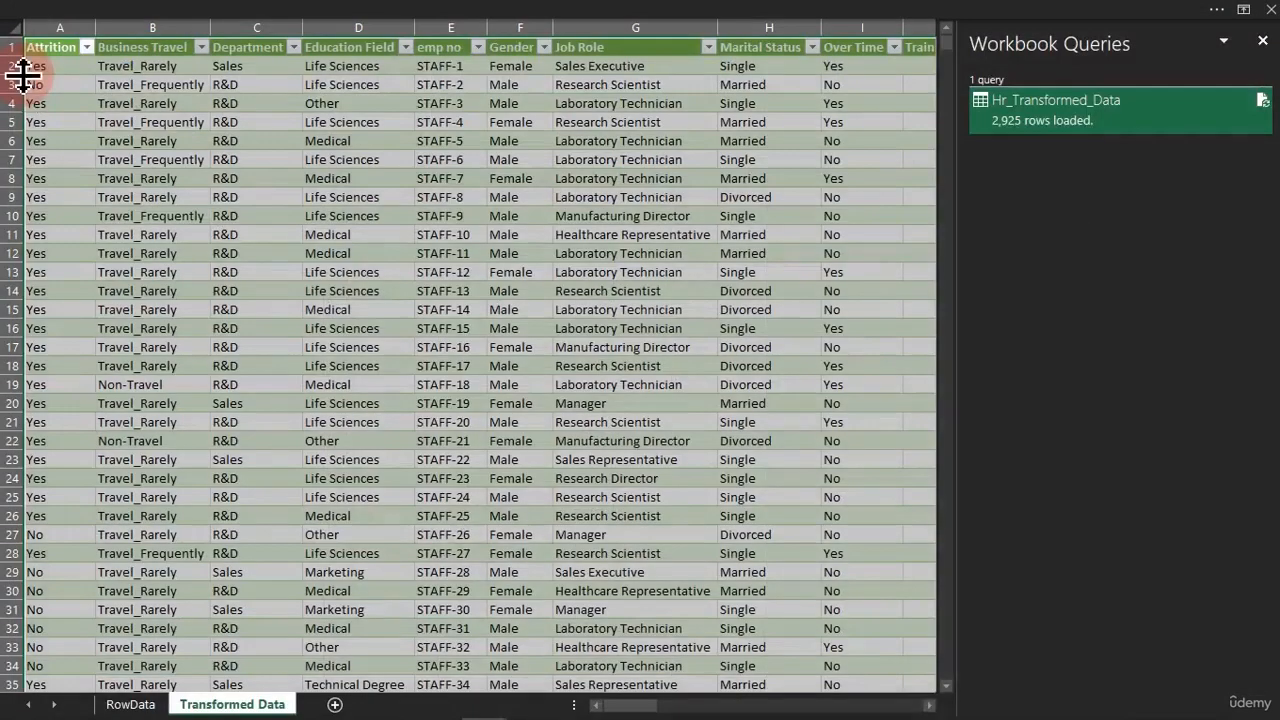